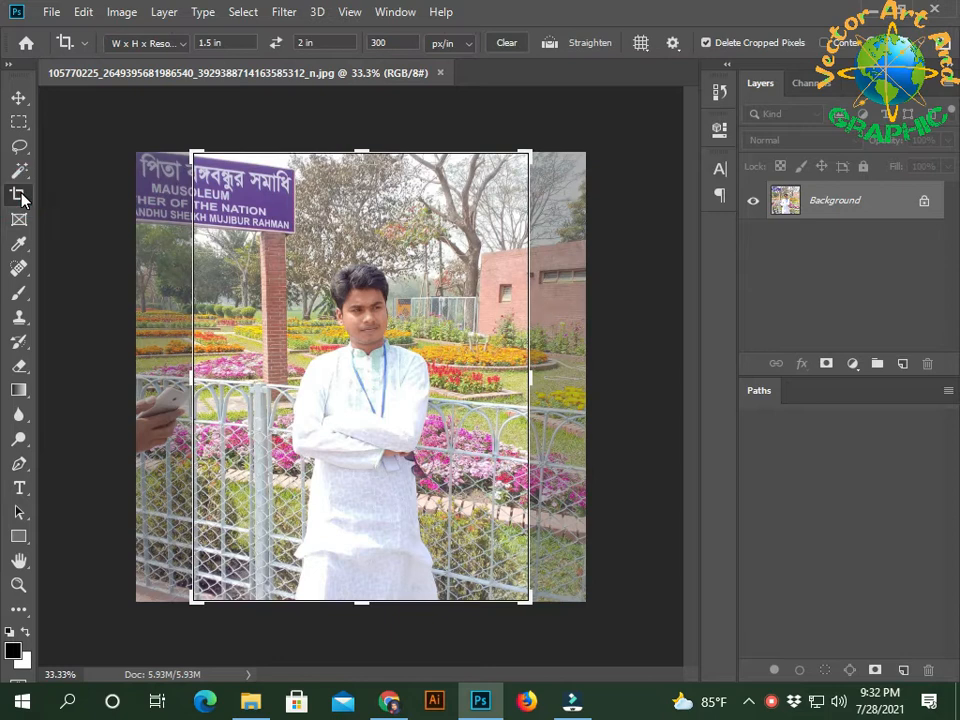
Set the crop size to 1.5 in wide by 2 in high.
left_click_drag(244, 41, 201, 45)
type("1.5")
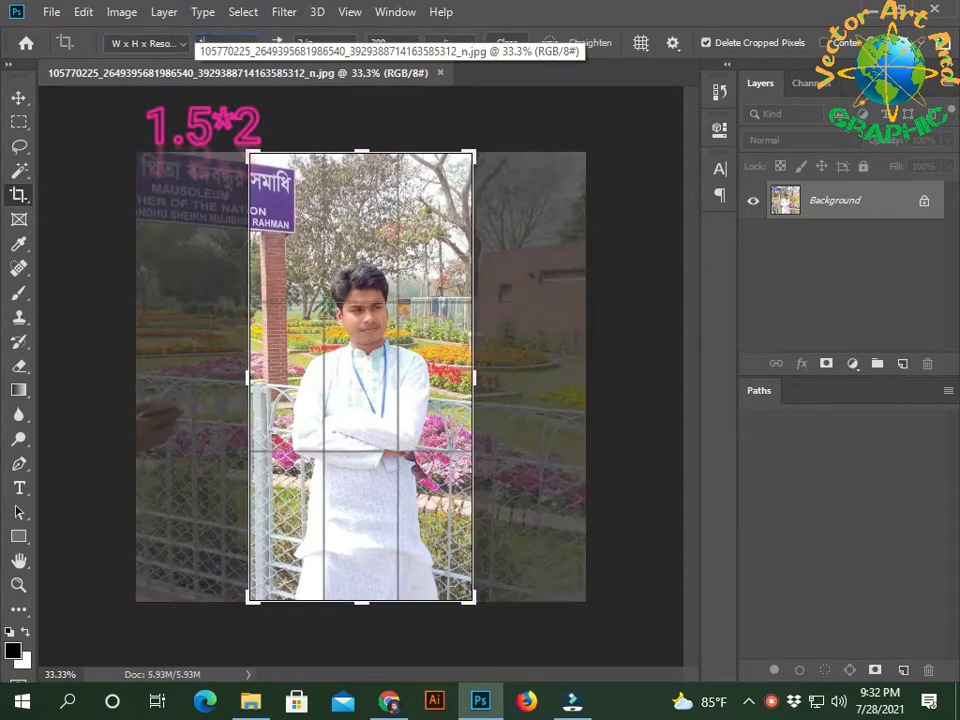
left_click_drag(332, 42, 300, 39)
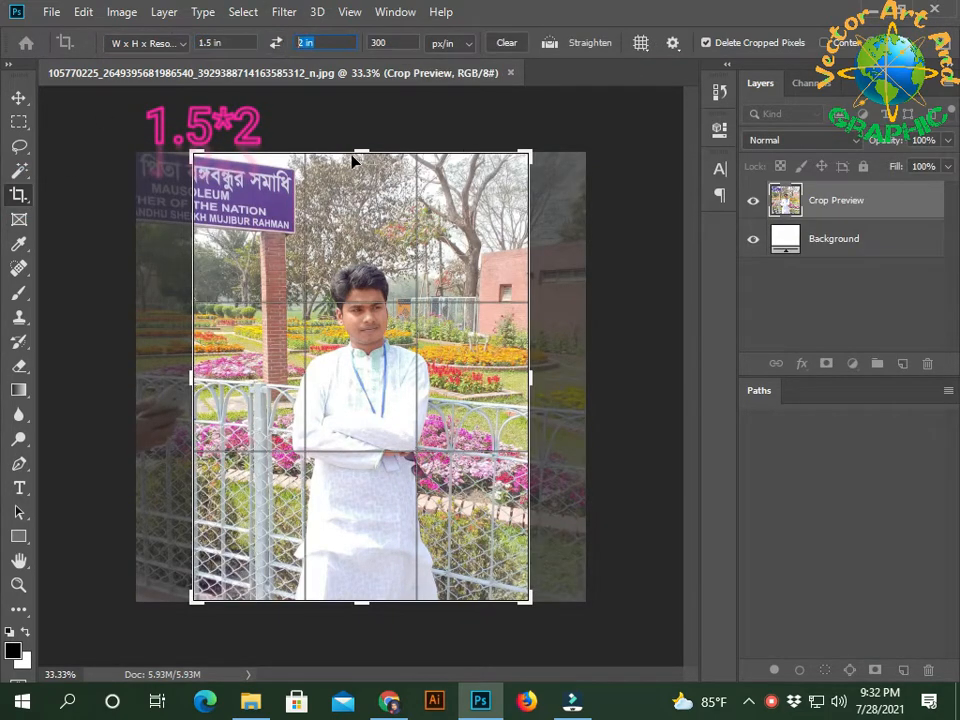
type("2")
Shrink the crop frame around the man's head and upper chest and position the photo inside it.
left_click_drag(529, 600, 414, 454)
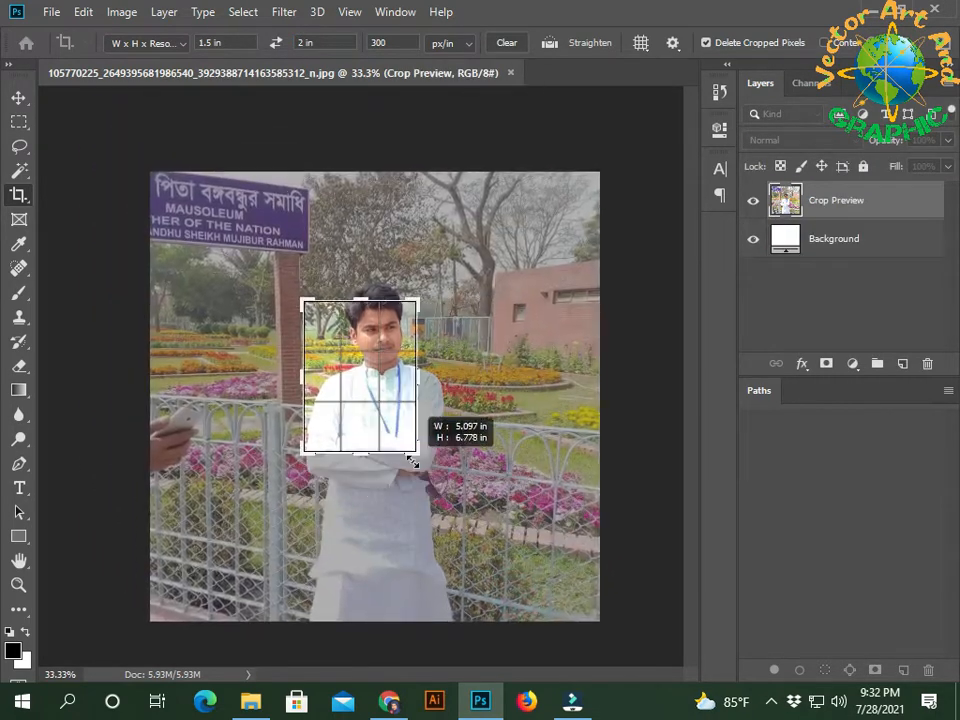
mouse_move(364, 388)
left_mouse_down()
mouse_move(336, 407)
mouse_move(350, 420)
mouse_move(342, 418)
mouse_move(364, 398)
left_mouse_up()
scroll(352, 408, "up", 10)
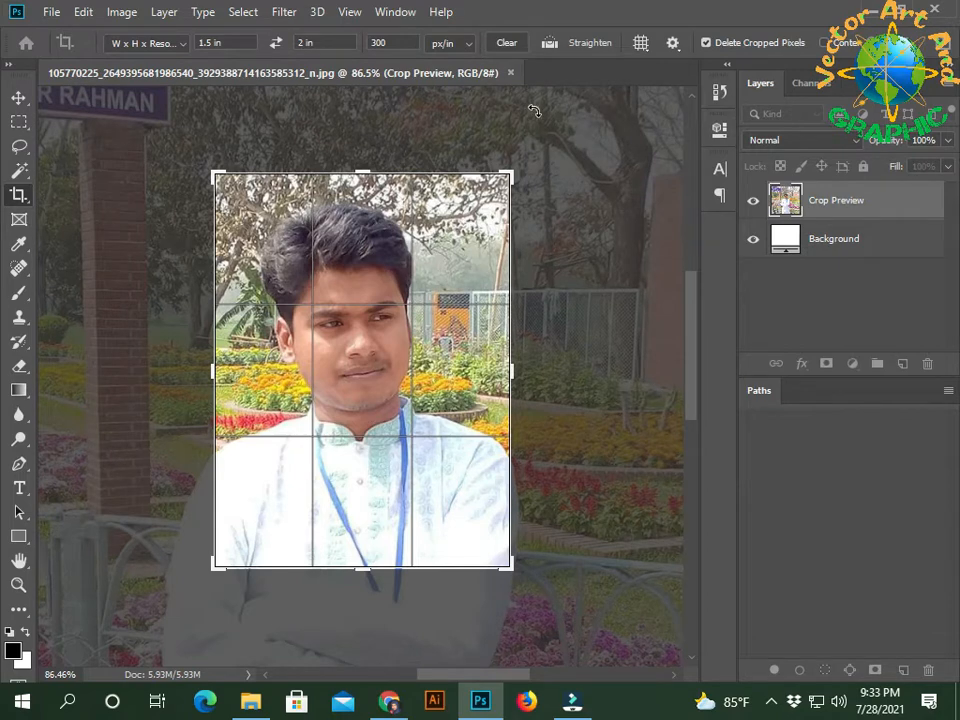
Rotate the photo slightly within the crop frame, center the head and shoulders, and apply the crop.
left_click_drag(524, 167, 549, 187)
scroll(415, 422, "up", 3)
left_click_drag(358, 373, 375, 393)
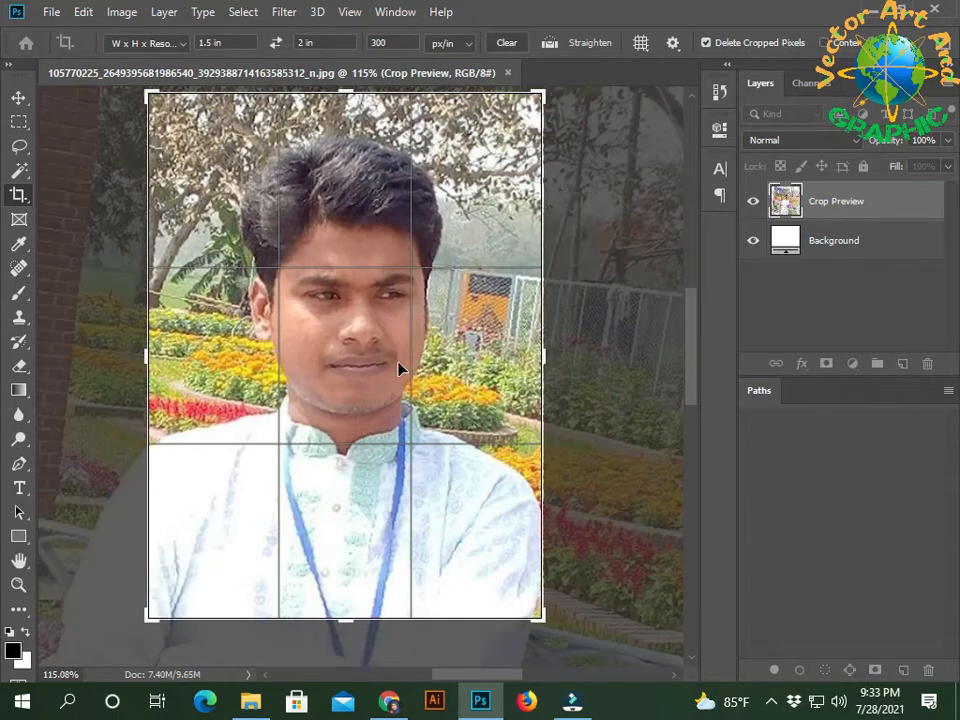
scroll(381, 396, "down", 2)
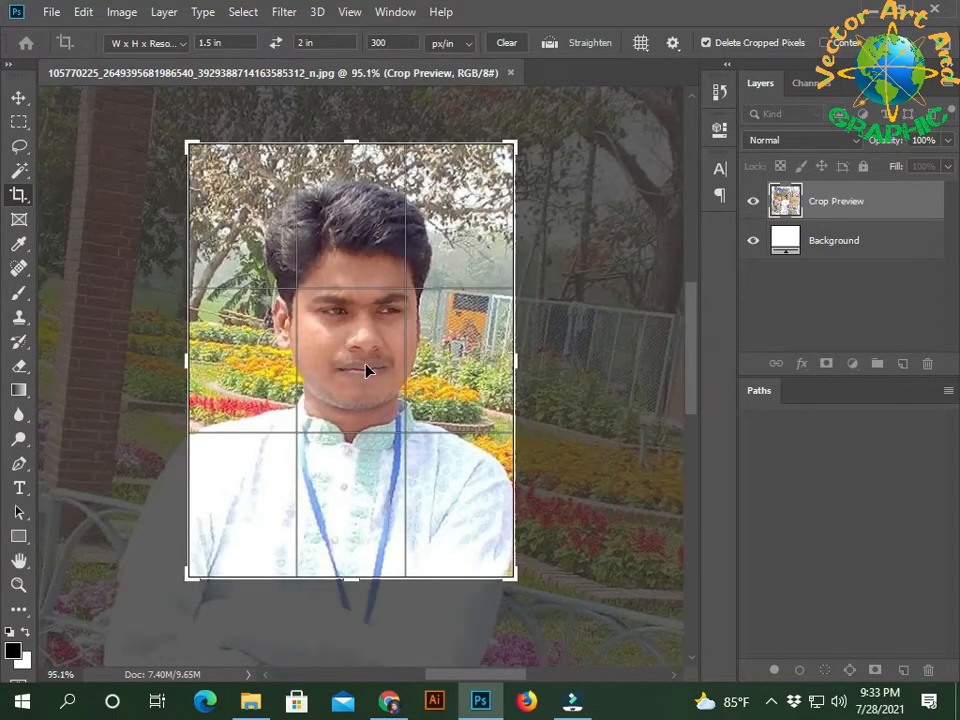
left_click_drag(366, 368, 366, 372)
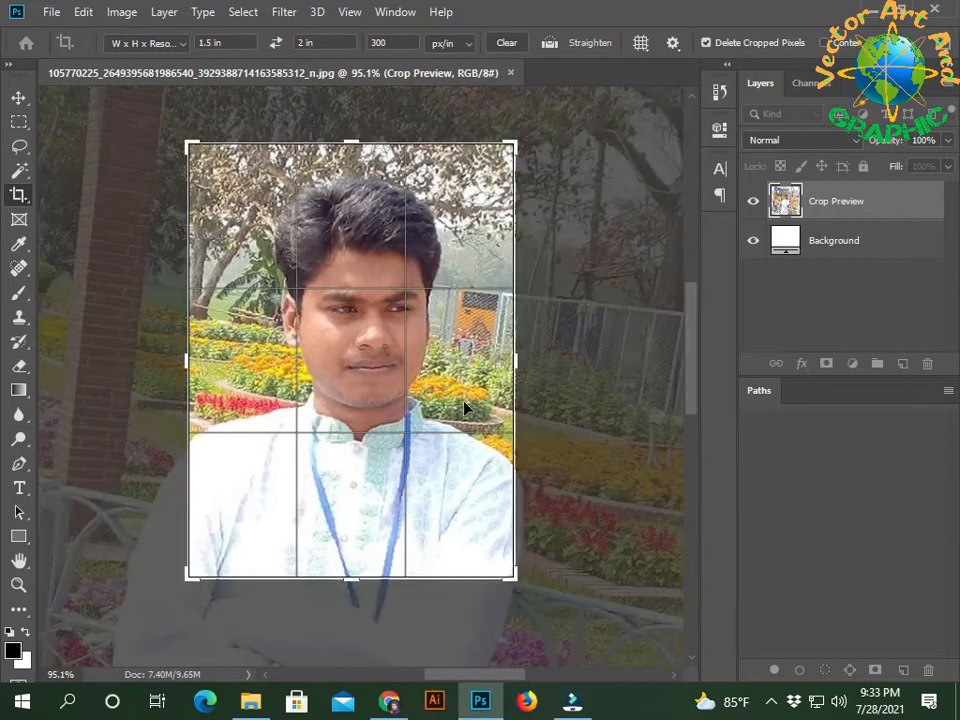
key("Return")
scroll(470, 415, "down", 2)
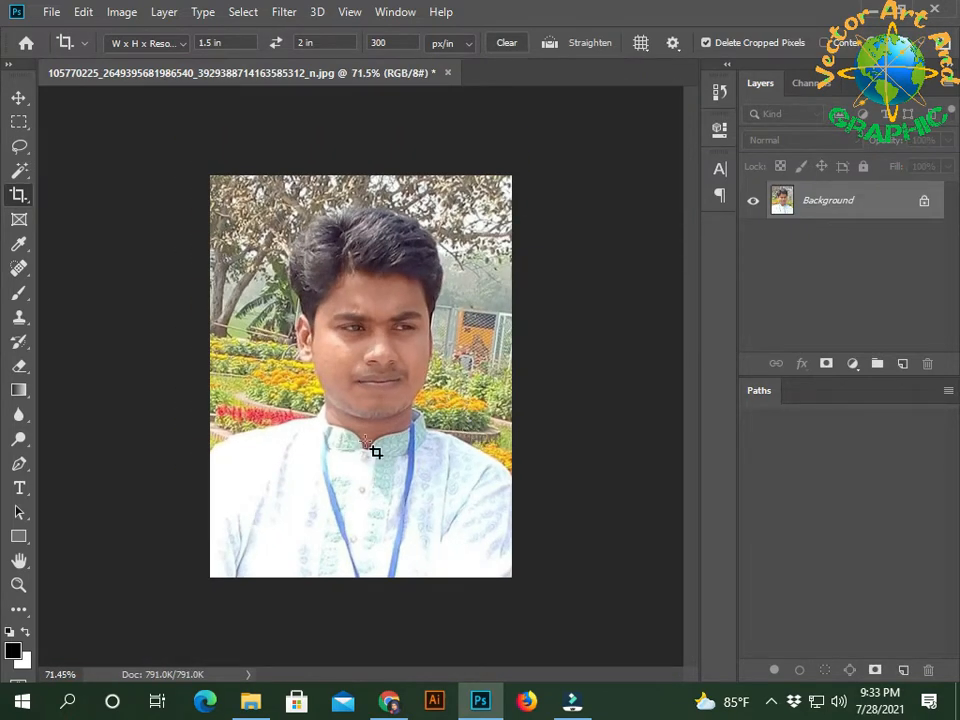
Start a Pen tool path at the photo's left edge and trace the shoulder's outline up to the neck.
scroll(393, 295, "up", 6)
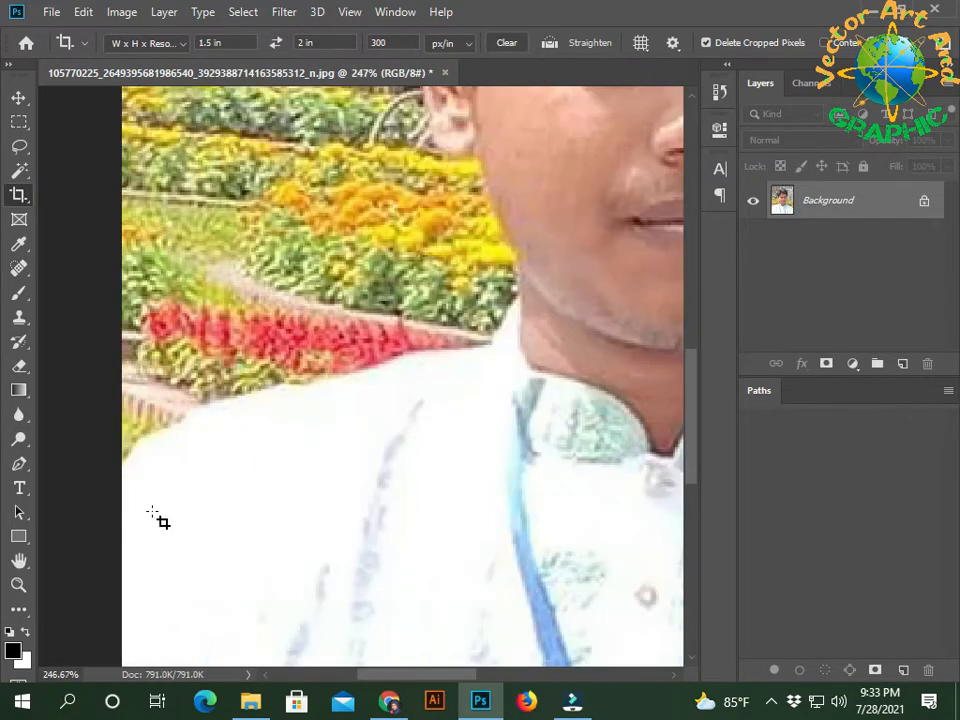
left_click(18, 466)
left_click(116, 441)
left_click_drag(155, 387, 172, 390)
left_click_drag(251, 343, 266, 337)
mouse_move(349, 320)
left_mouse_down()
mouse_move(304, 344)
mouse_move(340, 331)
left_mouse_up()
left_click_drag(366, 321, 232, 406)
key("ctrl+z")
left_click_drag(328, 377, 272, 381)
left_click_drag(334, 360, 377, 355)
left_click_drag(473, 348, 489, 346)
left_click_drag(495, 341, 342, 354)
left_click_drag(341, 359, 304, 434)
Continue the pen path from the neck along the left side of the jaw and around the ear.
left_click_drag(328, 373, 334, 358)
left_click_drag(328, 312, 327, 308)
left_click_drag(303, 253, 281, 457)
left_click_drag(270, 434, 260, 395)
left_click_drag(247, 391, 244, 431)
left_click_drag(222, 338, 237, 416)
left_click_drag(184, 421, 171, 403)
left_click_drag(142, 309, 140, 351)
left_click_drag(137, 298, 134, 331)
left_click_drag(136, 293, 139, 282)
left_click_drag(139, 278, 130, 349)
left_click_drag(146, 307, 250, 448)
left_click(173, 292)
Trace the pen path up the left side of the hair and across the top of the head.
left_click_drag(230, 387, 226, 357)
left_click_drag(200, 330, 202, 475)
left_click_drag(171, 386, 169, 456)
left_click_drag(177, 364, 169, 455)
left_click_drag(212, 343, 236, 314)
left_click_drag(232, 342, 108, 491)
left_click_drag(214, 388, 247, 372)
left_click_drag(315, 362, 186, 392)
left_click_drag(246, 356, 293, 345)
left_click_drag(319, 371, 116, 366)
left_click_drag(296, 326, 387, 343)
left_click_drag(455, 385, 310, 315)
left_click_drag(430, 345, 451, 385)
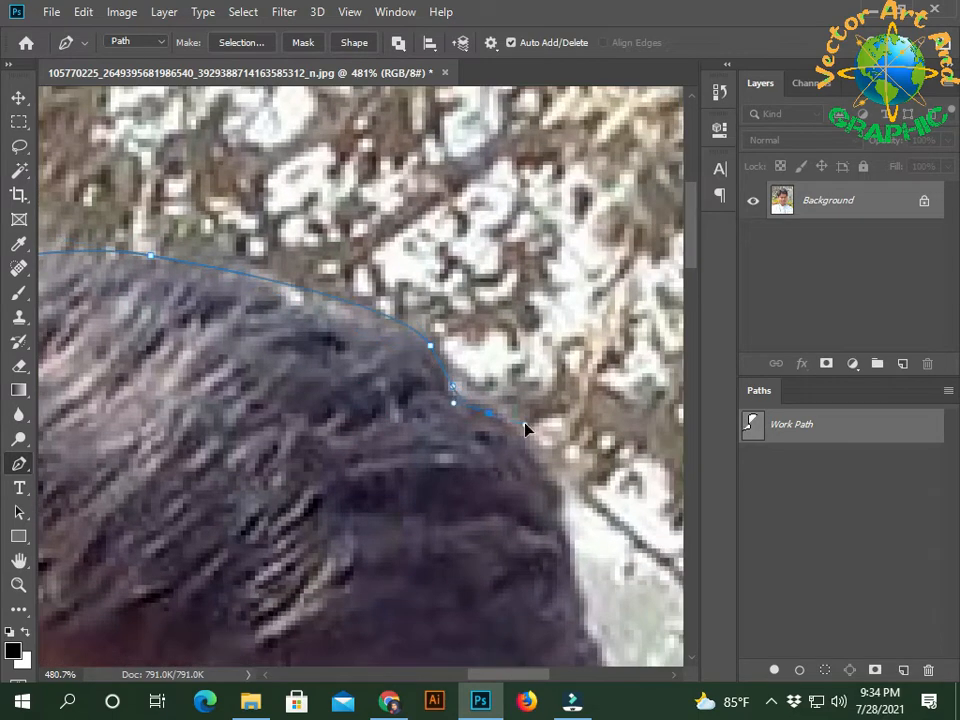
Continue the pen path down the right side of the hair with curved anchor points.
left_click_drag(541, 455, 451, 331)
left_click_drag(469, 394, 484, 433)
left_click_drag(492, 640, 450, 458)
left_click_drag(451, 315, 458, 334)
mouse_move(460, 400)
left_mouse_down()
mouse_move(447, 323)
mouse_move(449, 393)
left_mouse_up()
left_click_drag(449, 420, 458, 297)
left_click_drag(387, 398, 390, 263)
Trace the pen path down the right side of the face to where the jaw meets the collar.
scroll(400, 297, "up", 4)
left_click_drag(416, 306, 407, 344)
scroll(385, 368, "down", 5)
left_click_drag(389, 396, 387, 413)
left_click_drag(385, 458, 389, 473)
left_click_drag(397, 540, 352, 357)
left_click(397, 390)
scroll(414, 362, "down", 2)
left_click(414, 362)
scroll(377, 289, "down", 5)
left_click(342, 404)
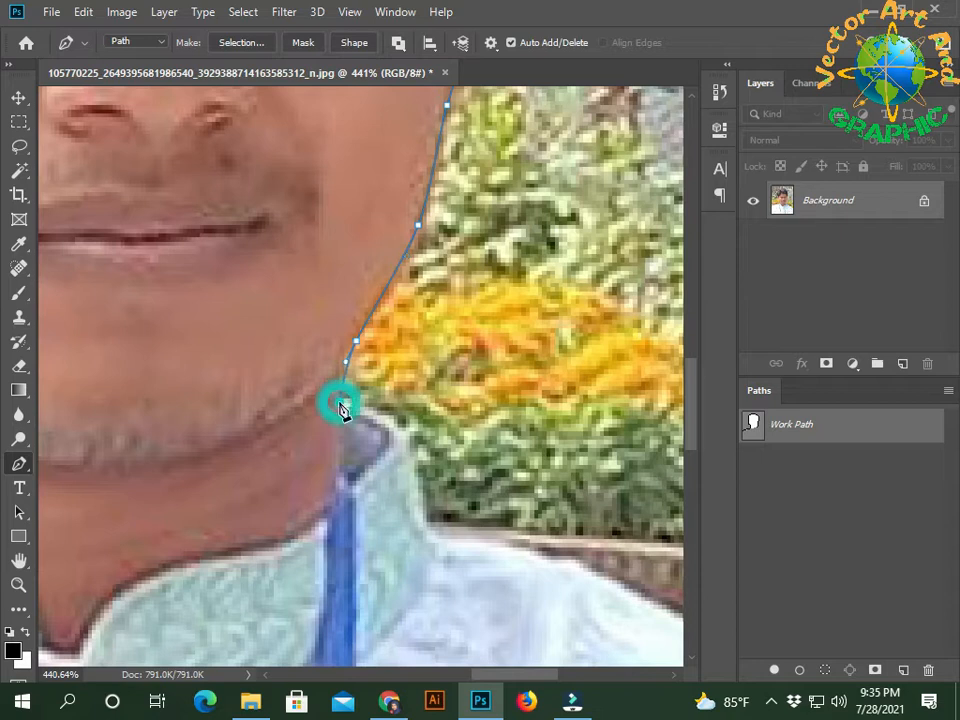
Continue the pen path around the collar and along the right shoulder to the photo's edge.
left_click_drag(392, 472, 348, 384)
left_click_drag(374, 413, 411, 459)
left_click_drag(472, 465, 353, 362)
left_click_drag(507, 444, 297, 303)
left_click_drag(427, 344, 452, 364)
left_click_drag(501, 410, 520, 430)
left_click(530, 455)
Run the pen path around the photo's lower corners and close it at the starting point on the left shoulder.
scroll(420, 438, "down", 8)
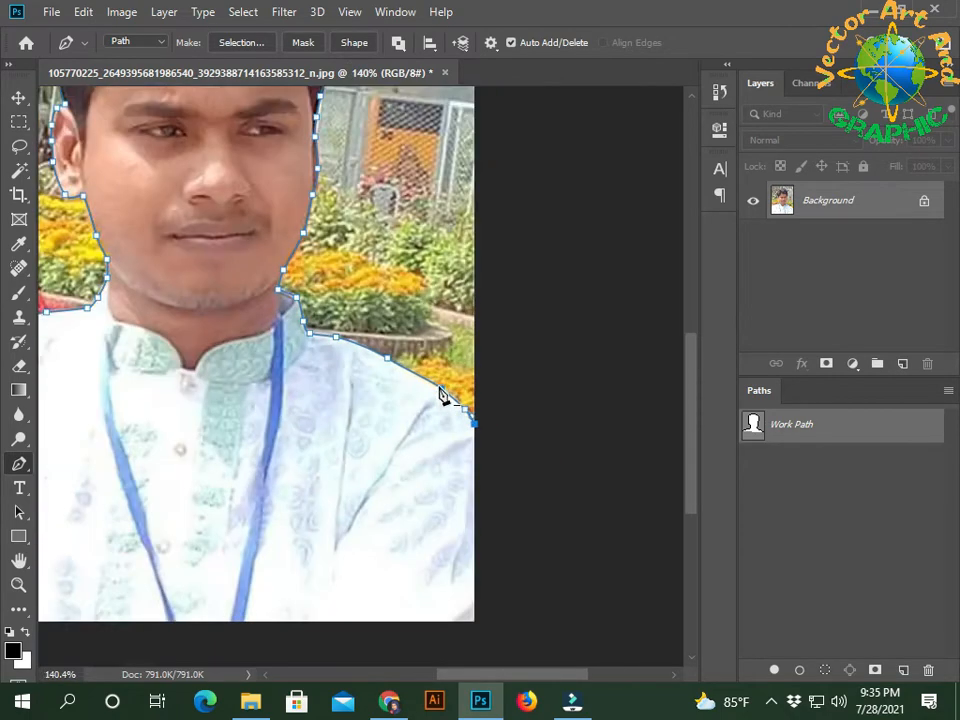
scroll(553, 639, "up", 3)
left_click_drag(446, 517, 421, 452)
left_click(493, 508)
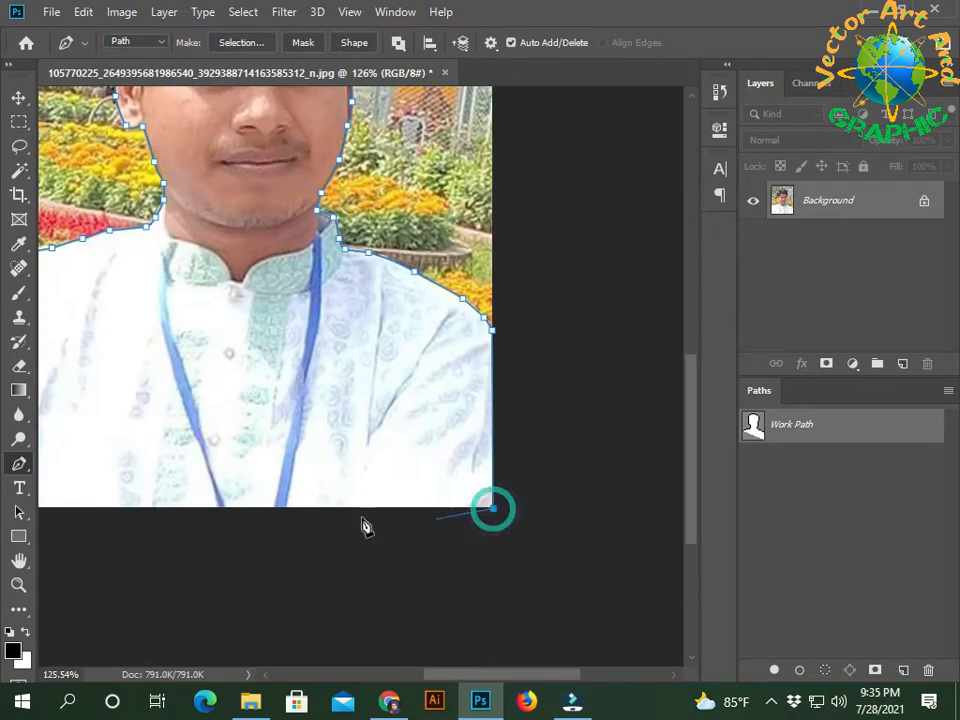
left_click_drag(300, 525, 515, 551)
left_click(175, 536)
left_click(177, 323)
Convert the path to a selection and copy the man onto a new layer.
scroll(105, 400, "down", 3)
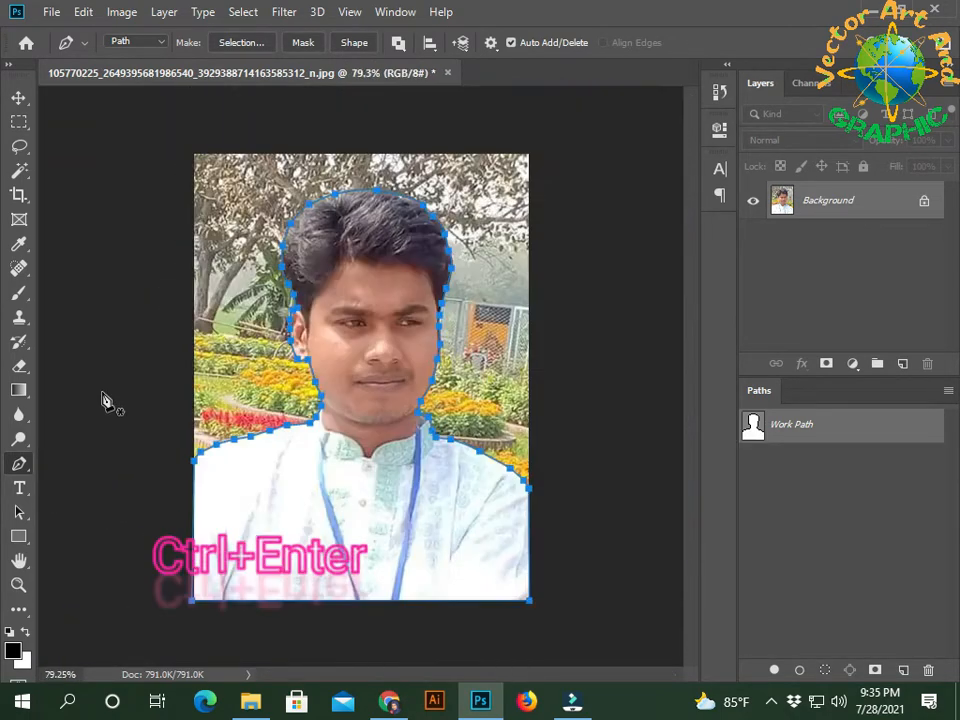
key("ctrl+Return")
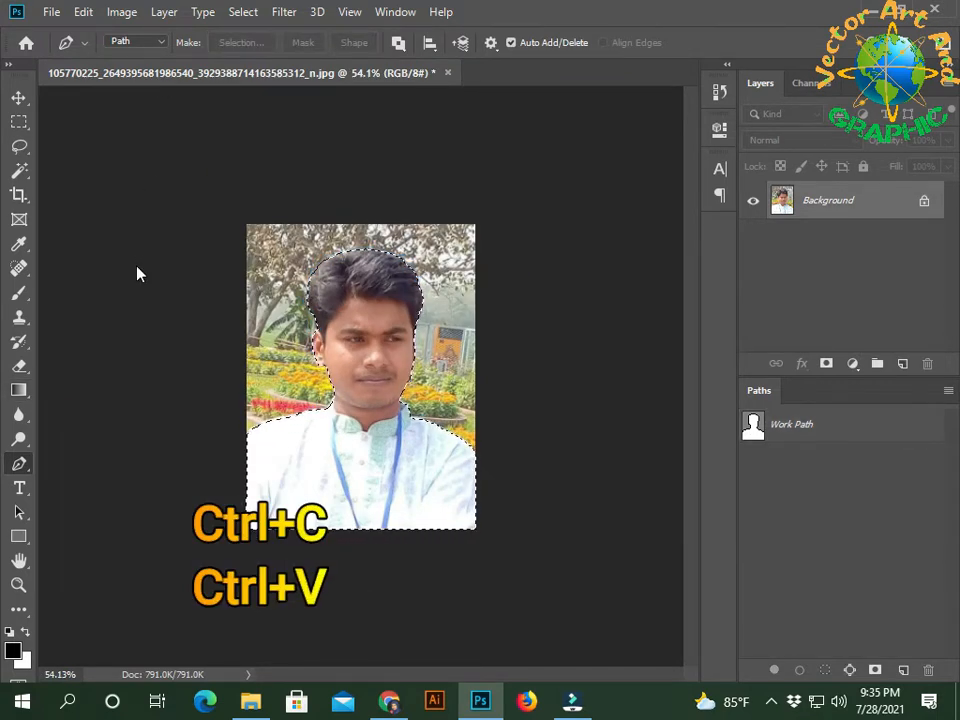
key("ctrl+c")
key("ctrl+v")
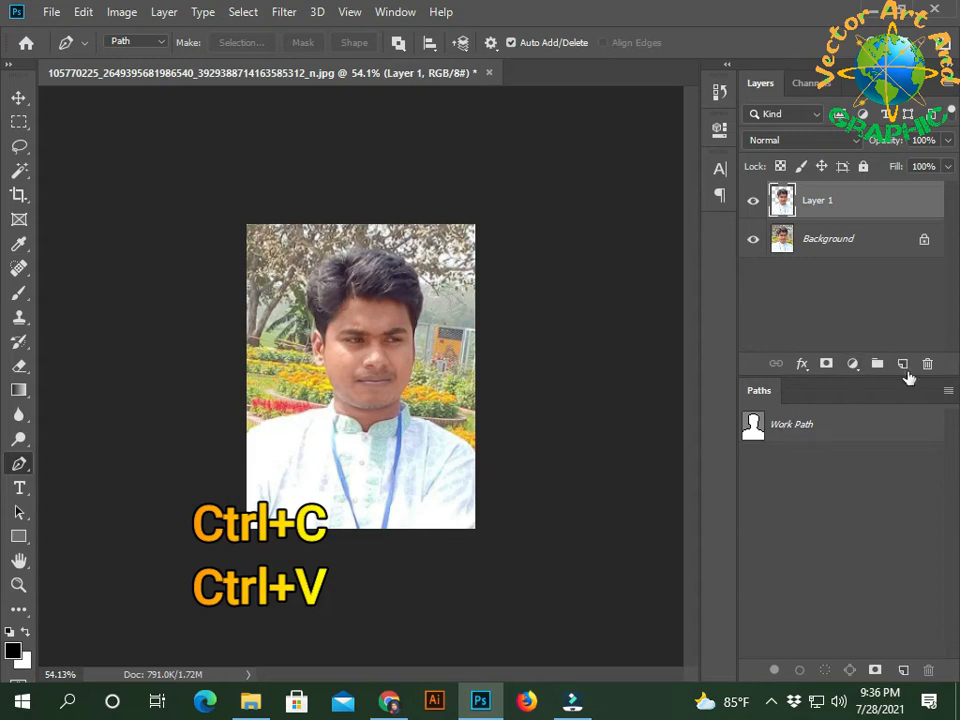
Add a new empty layer and choose a medium blue as the foreground color.
left_click(903, 366)
left_click(12, 650)
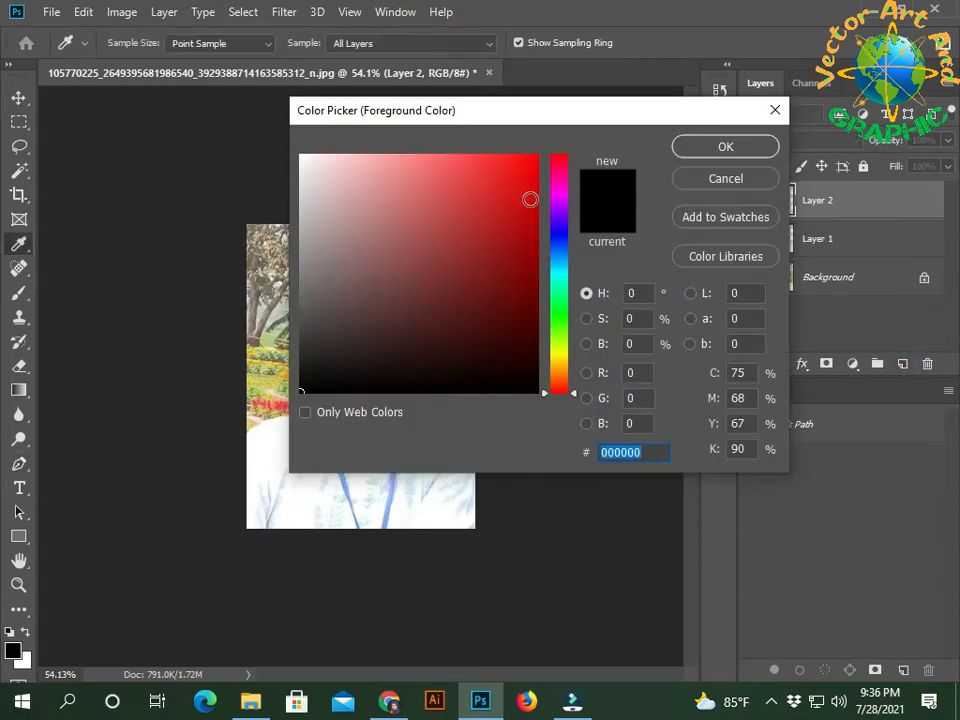
left_click(560, 228)
left_click(440, 177)
left_click(558, 254)
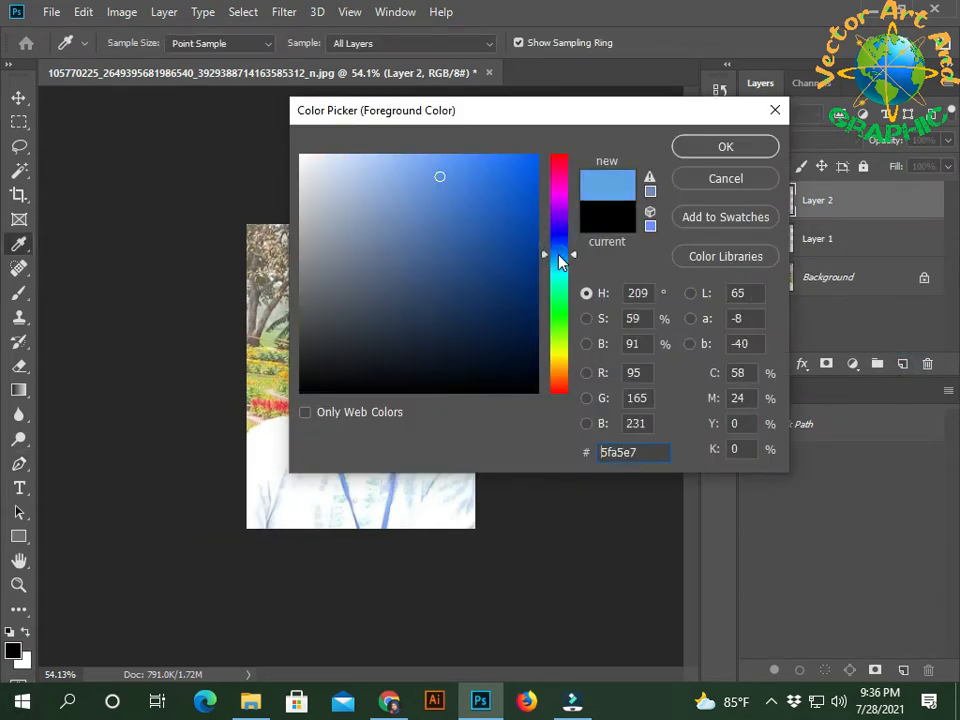
left_click(463, 193)
left_click(483, 194)
left_click(725, 146)
Fill the new layer with the blue foreground color and move it beneath the cutout layer.
key("p")
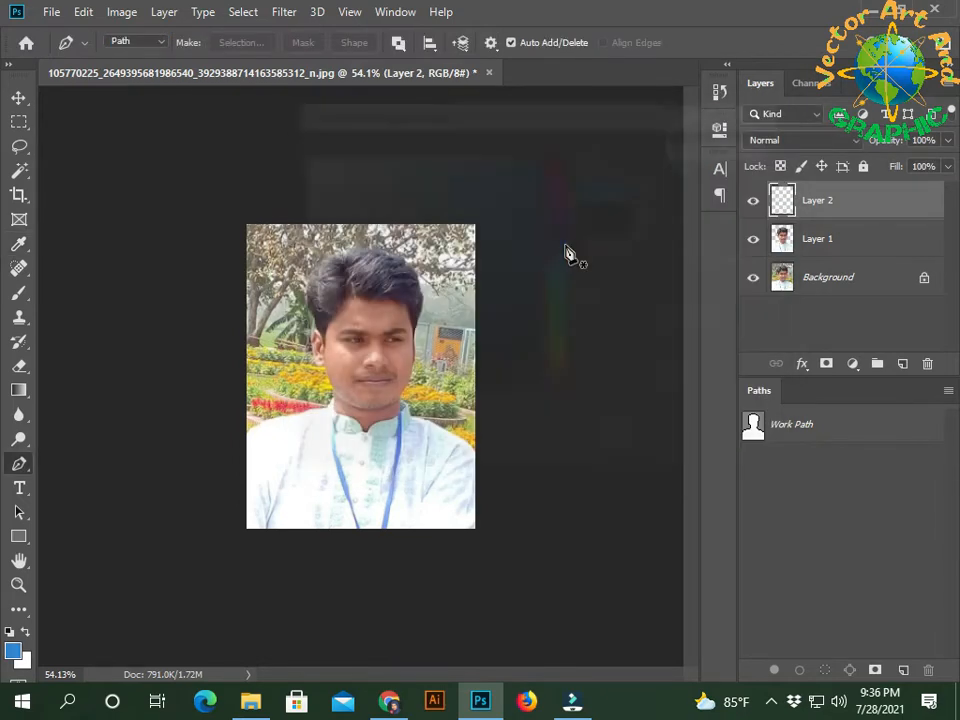
key("alt+BackSpace")
left_click_drag(830, 203, 829, 250)
scroll(371, 465, "up", 4)
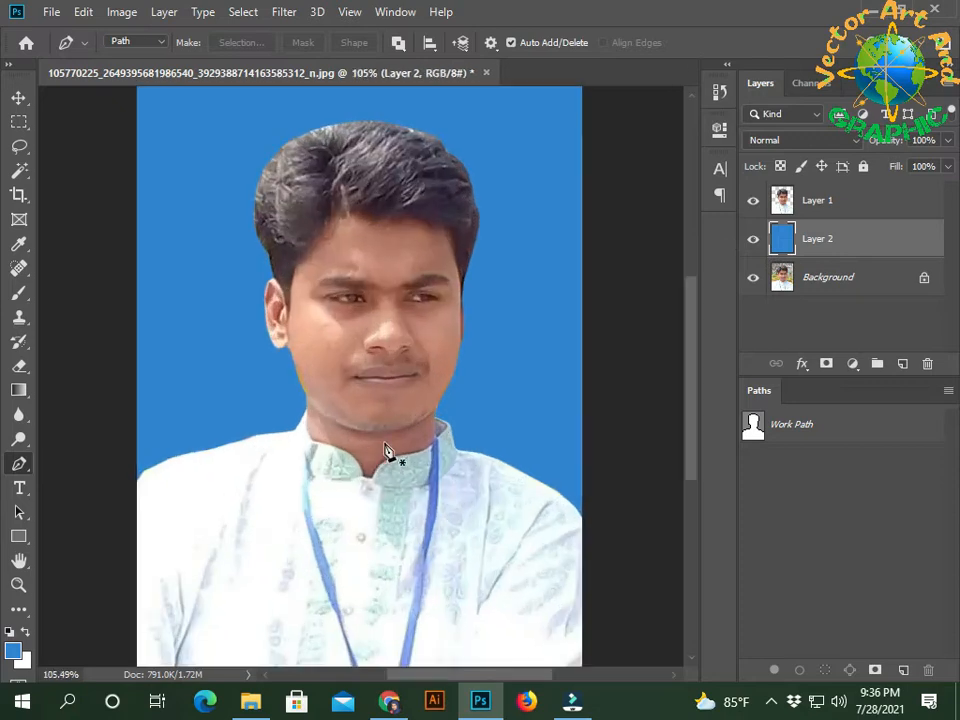
scroll(362, 352, "up", 2)
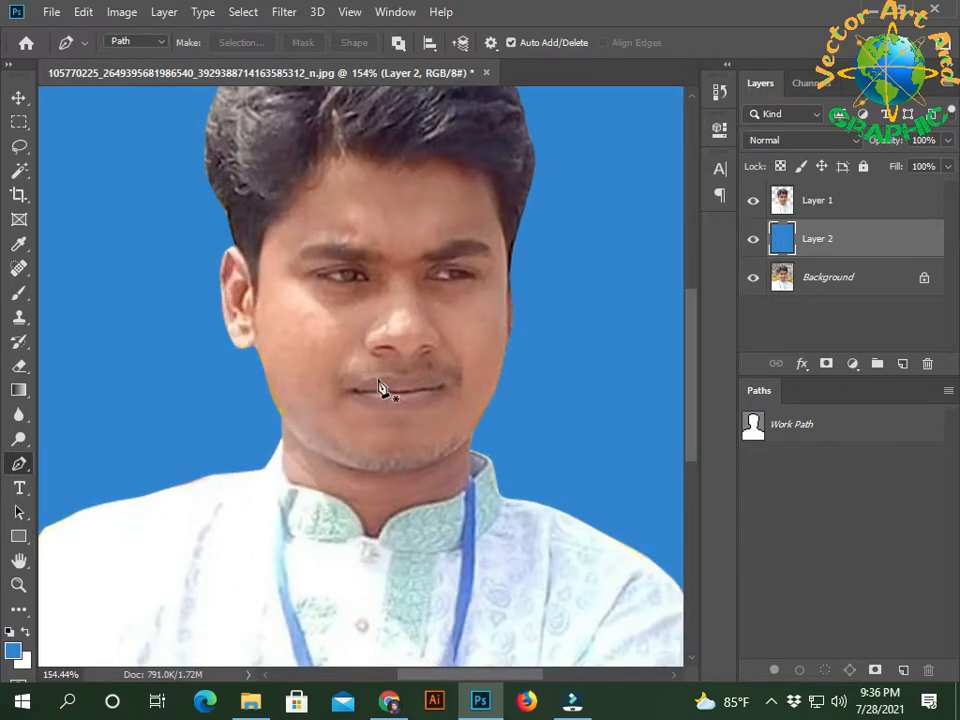
scroll(378, 388, "down", 2)
scroll(425, 425, "up", 2)
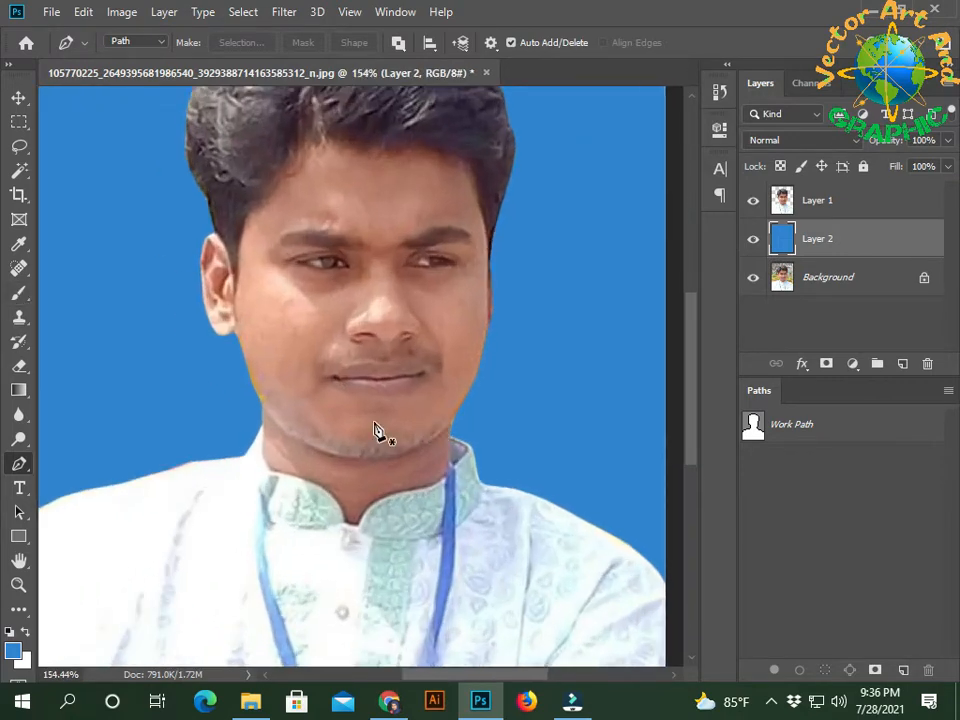
Brighten the forehead, cheeks and chin on Layer 1 using the Dodge tool with a smaller brush.
left_click(19, 439)
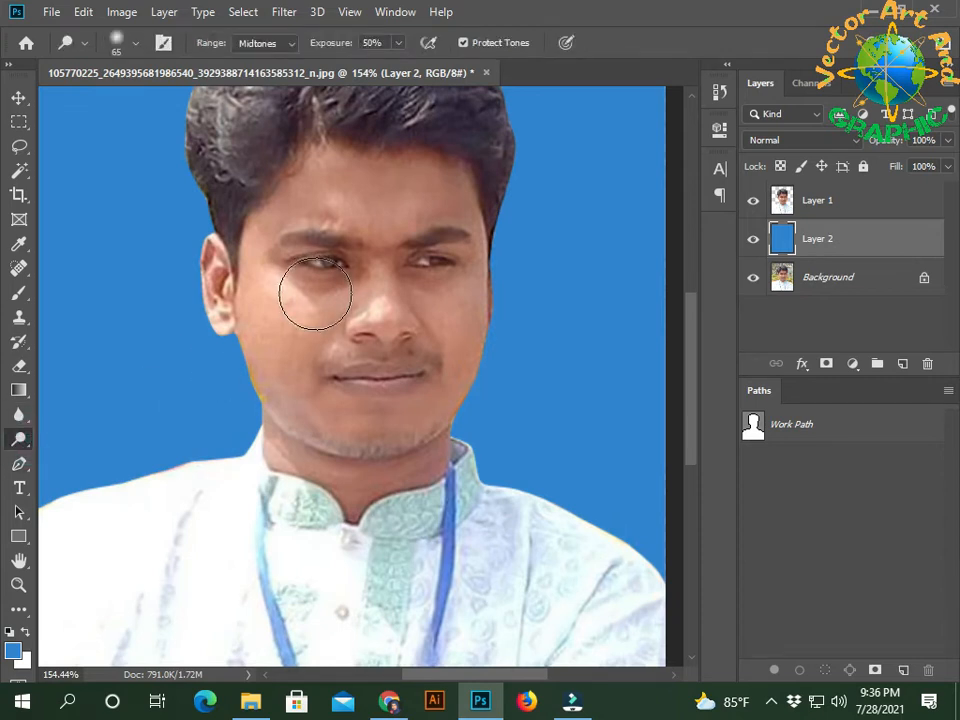
scroll(327, 295, "up", 2)
key("bracketleft")
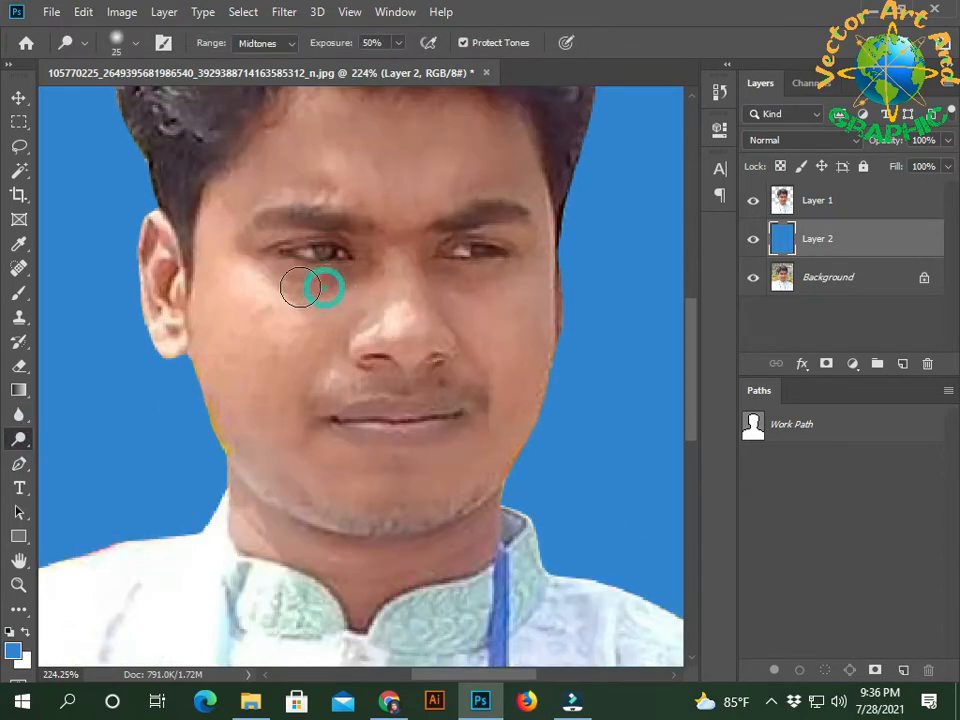
left_click(812, 201)
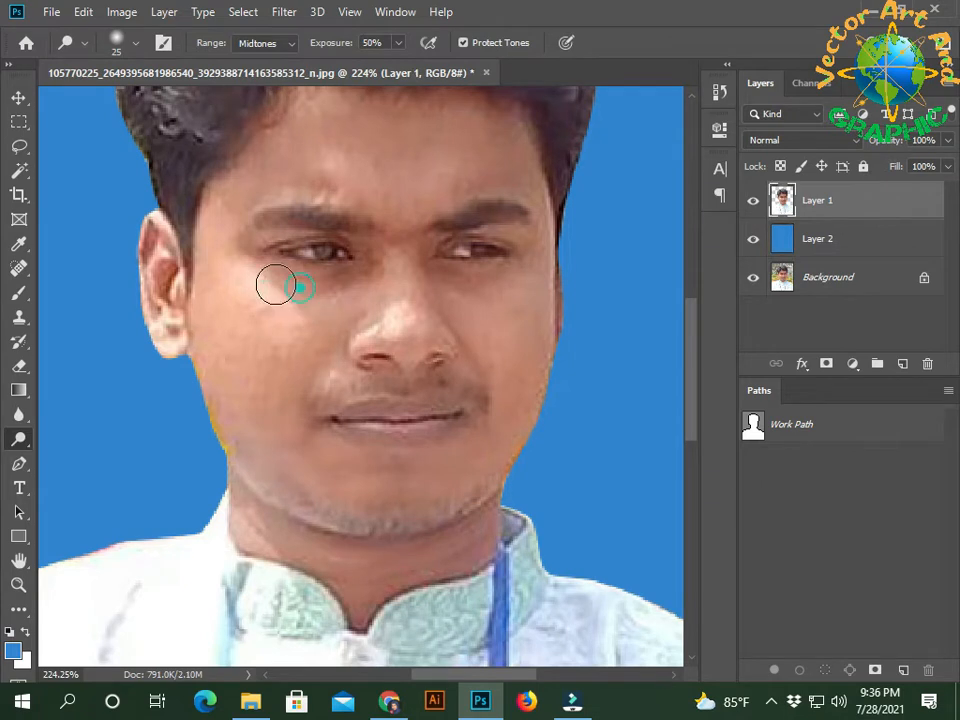
left_click_drag(416, 176, 502, 167)
mouse_move(279, 154)
left_mouse_down()
mouse_move(281, 167)
mouse_move(322, 182)
left_mouse_up()
left_click_drag(323, 182, 236, 187)
mouse_move(486, 285)
left_mouse_down()
mouse_move(519, 289)
mouse_move(544, 264)
left_mouse_up()
left_click_drag(463, 165, 476, 167)
left_click_drag(532, 259, 533, 324)
mouse_move(354, 494)
left_mouse_down()
mouse_move(313, 452)
mouse_move(480, 491)
mouse_move(536, 398)
left_mouse_up()
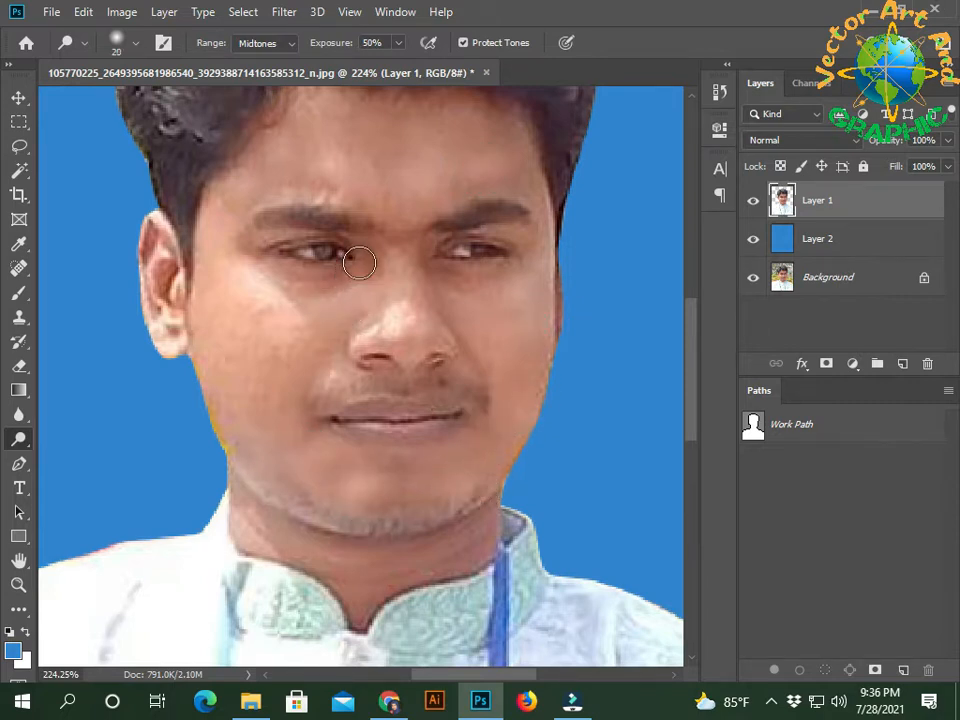
Lighten the skin around both eyes and beside the nose with small Dodge strokes.
mouse_move(368, 262)
left_mouse_down()
mouse_move(368, 253)
mouse_move(297, 311)
left_mouse_up()
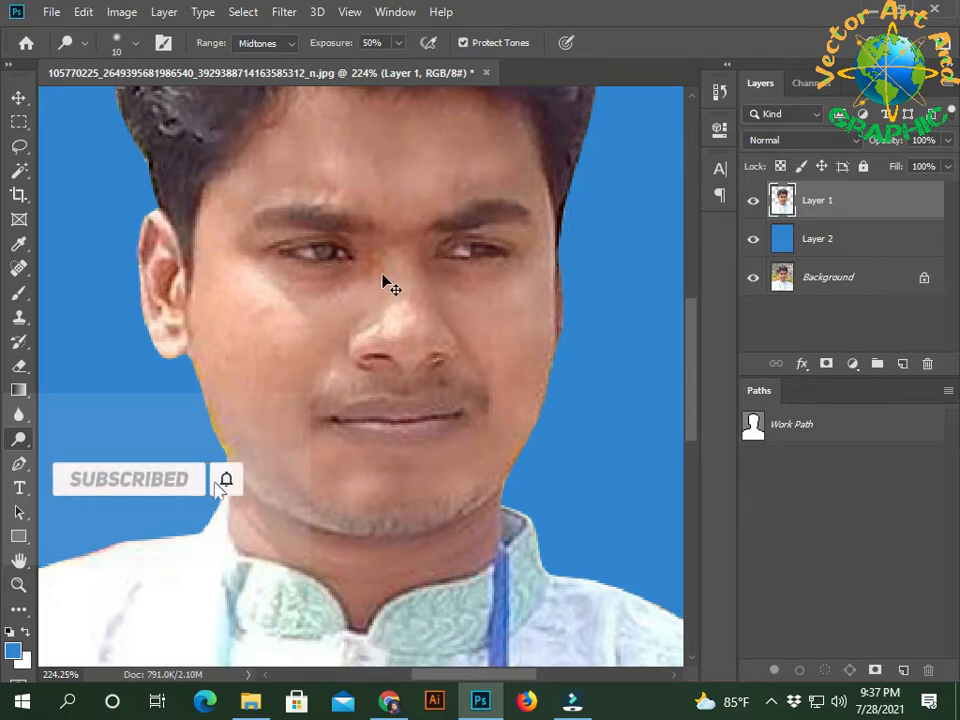
left_click_drag(366, 258, 368, 269)
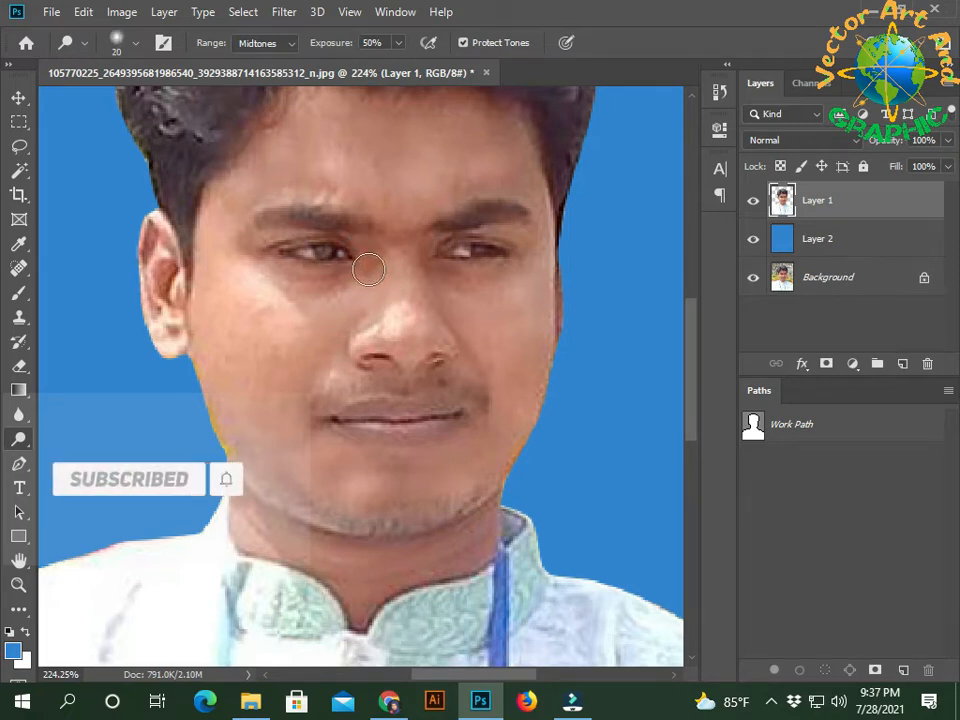
left_click_drag(446, 238, 471, 236)
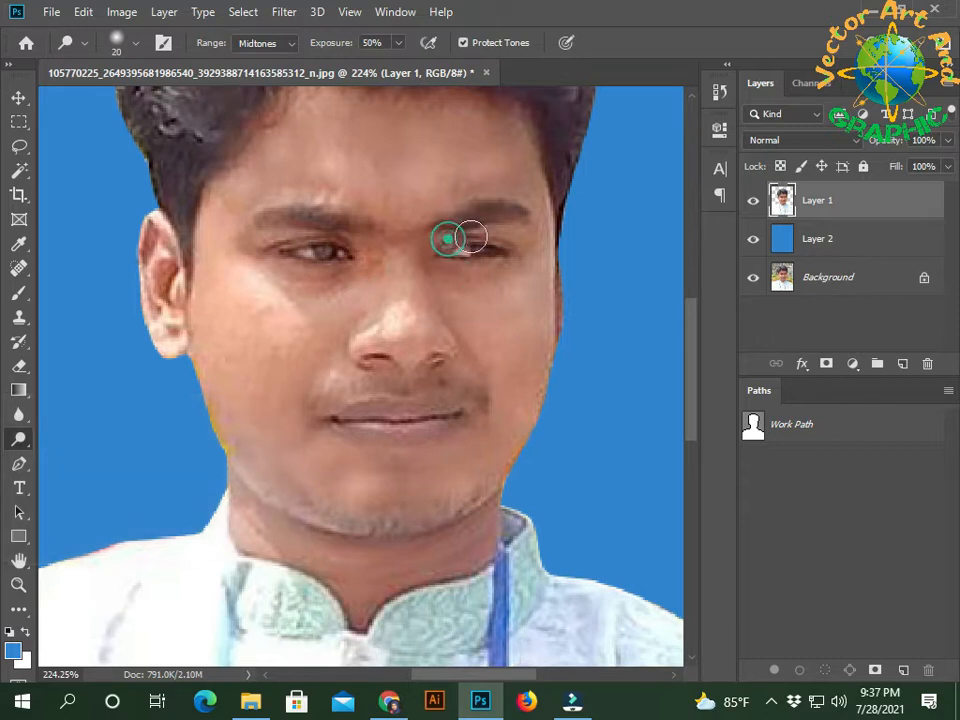
left_click_drag(345, 283, 313, 268)
left_click(253, 249)
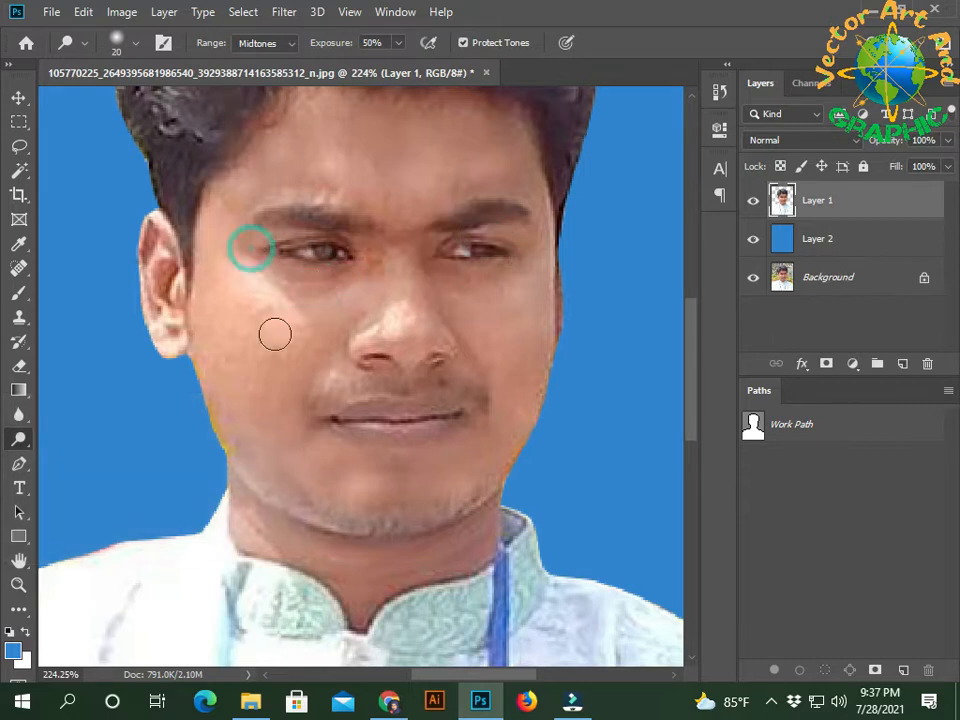
Darken the bright patch on the left cheek with the Burn tool.
right_click(18, 440)
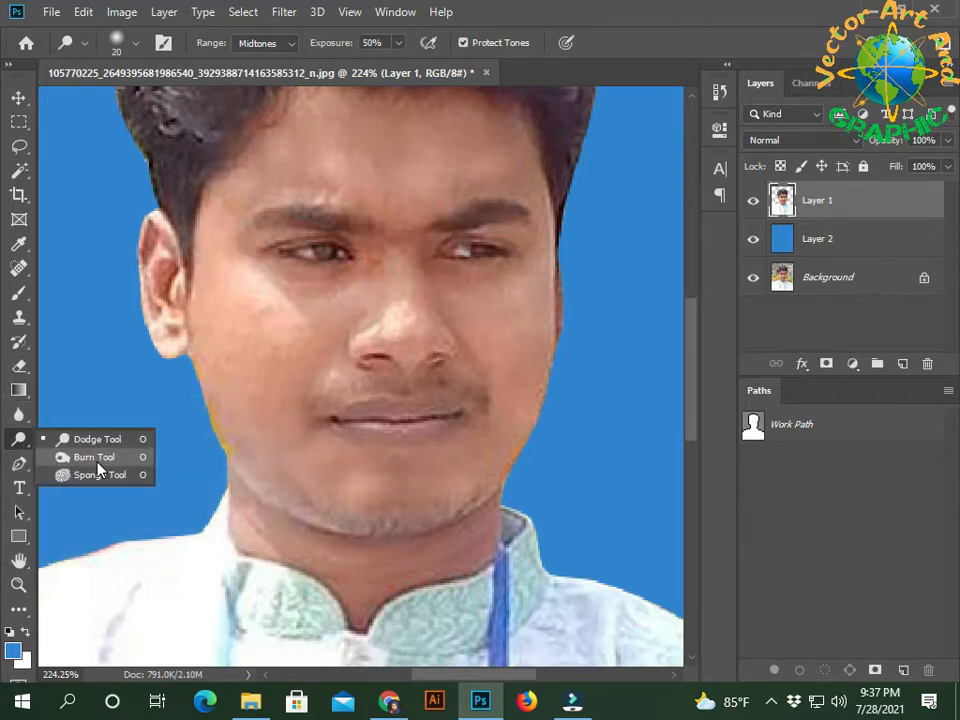
left_click(96, 455)
mouse_move(230, 298)
left_mouse_down()
mouse_move(272, 317)
mouse_move(255, 304)
left_mouse_up()
scroll(312, 478, "down", 5)
scroll(330, 551, "up", 4)
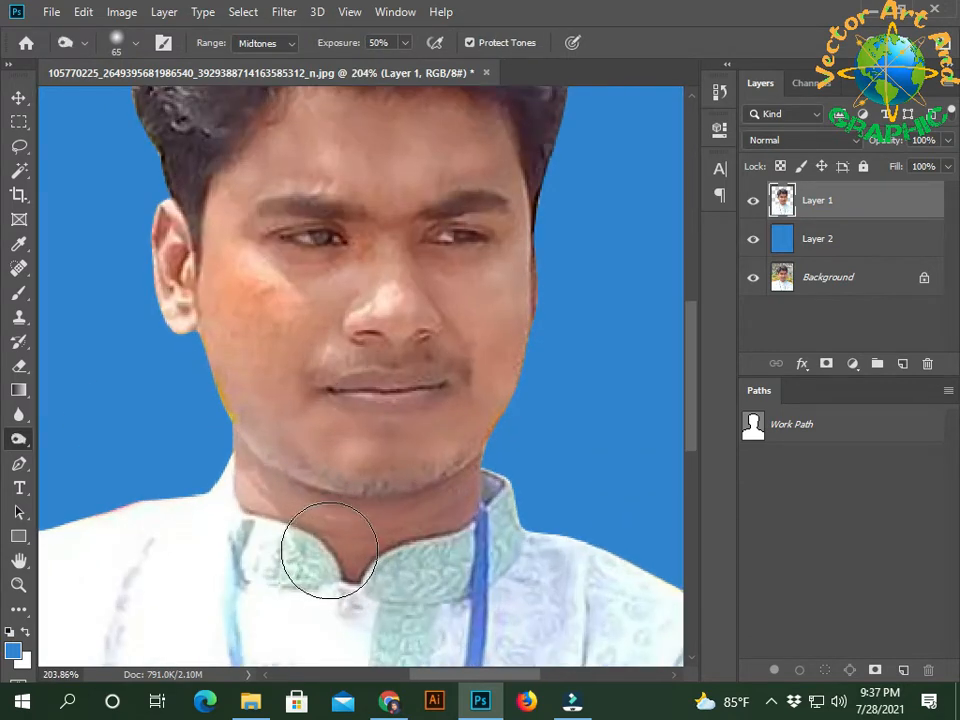
left_click(253, 296)
scroll(110, 400, "down", 3)
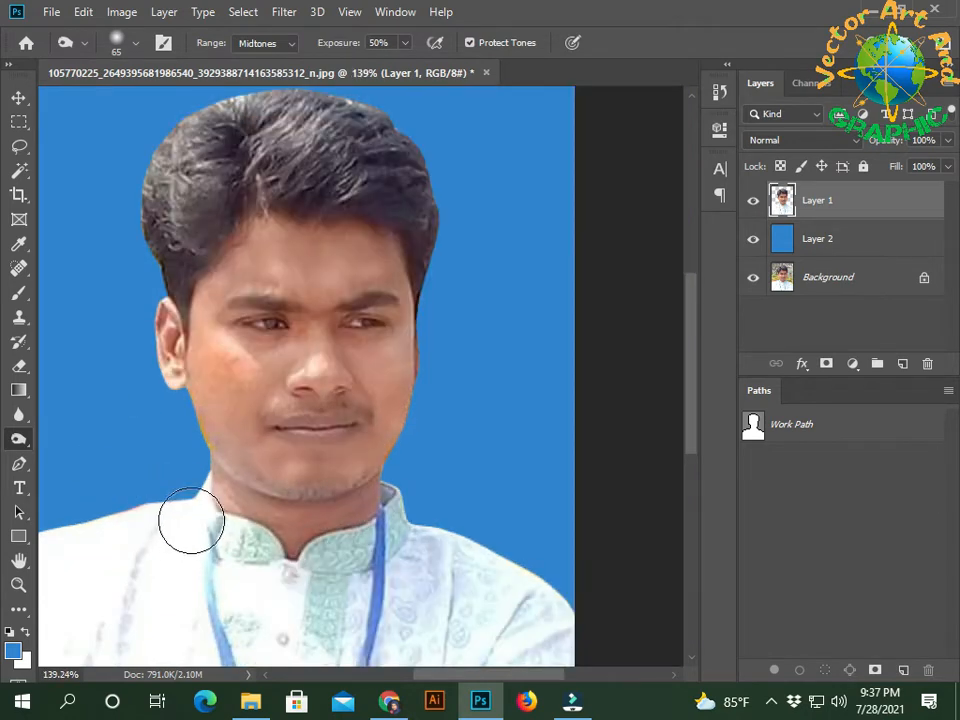
scroll(189, 519, "down", 2)
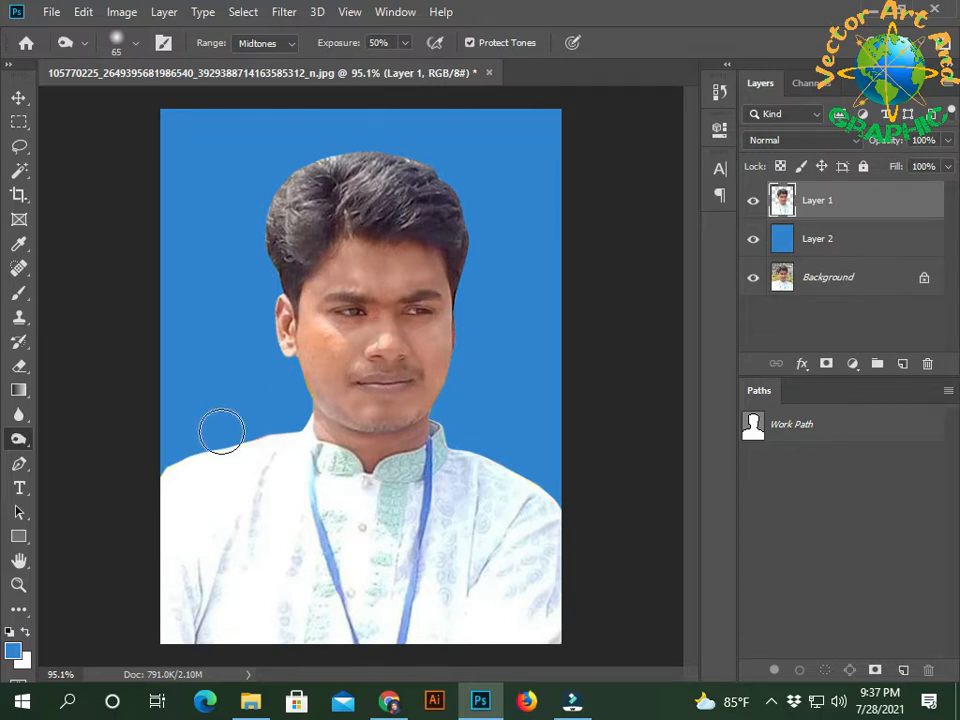
scroll(437, 461, "up", 3)
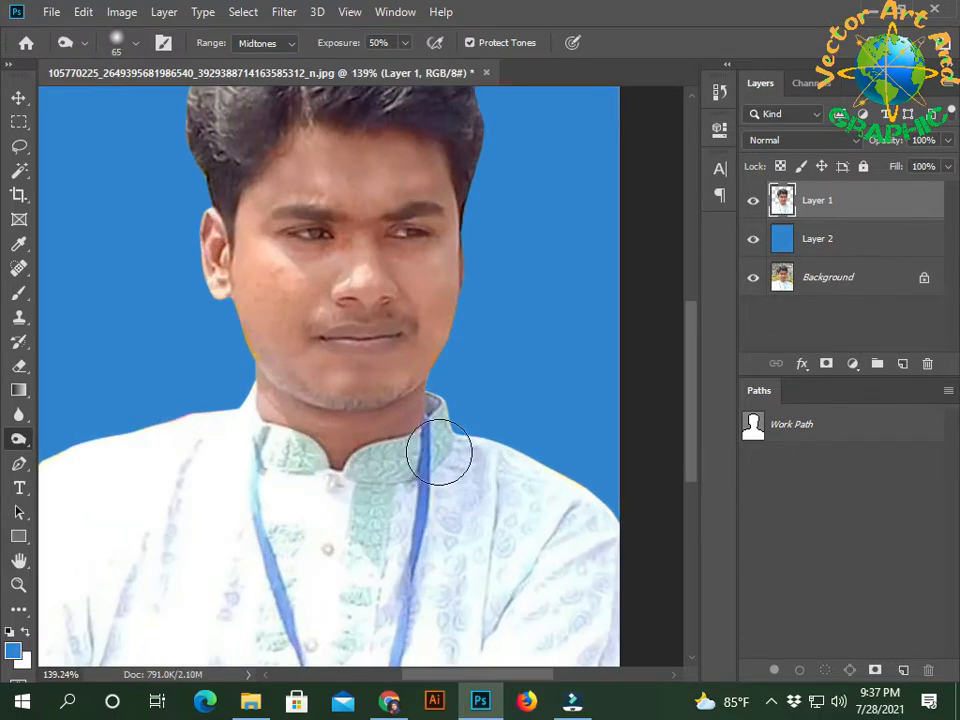
Erase the yellow fringe along the jawline on Layer 1 with the Eraser tool.
scroll(302, 482, "up", 1)
scroll(302, 482, "down", 3)
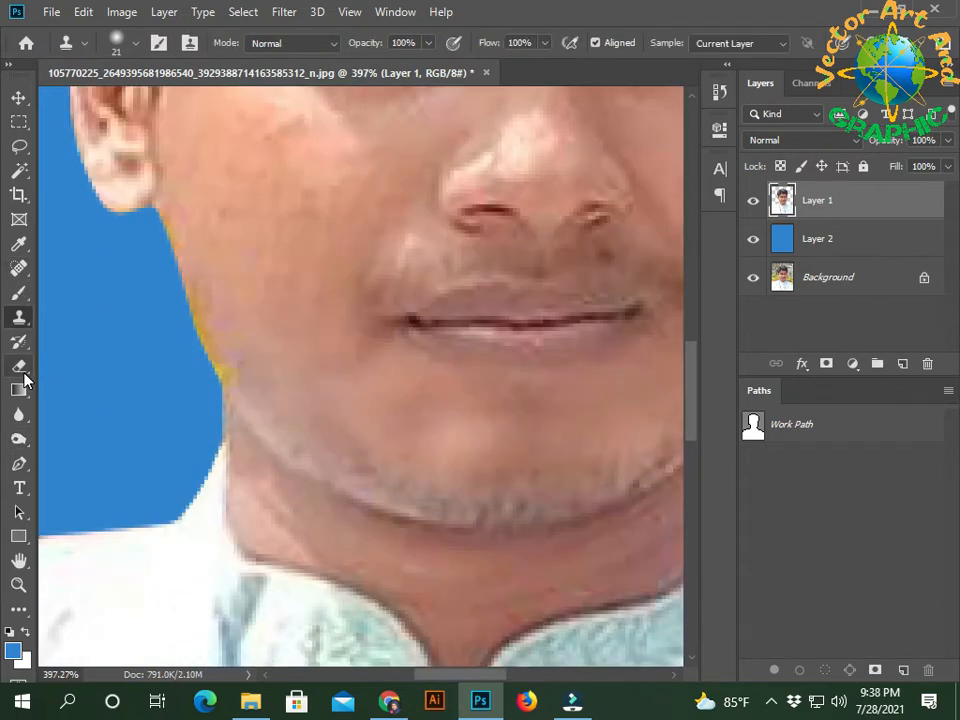
left_click(22, 372)
left_click(197, 389)
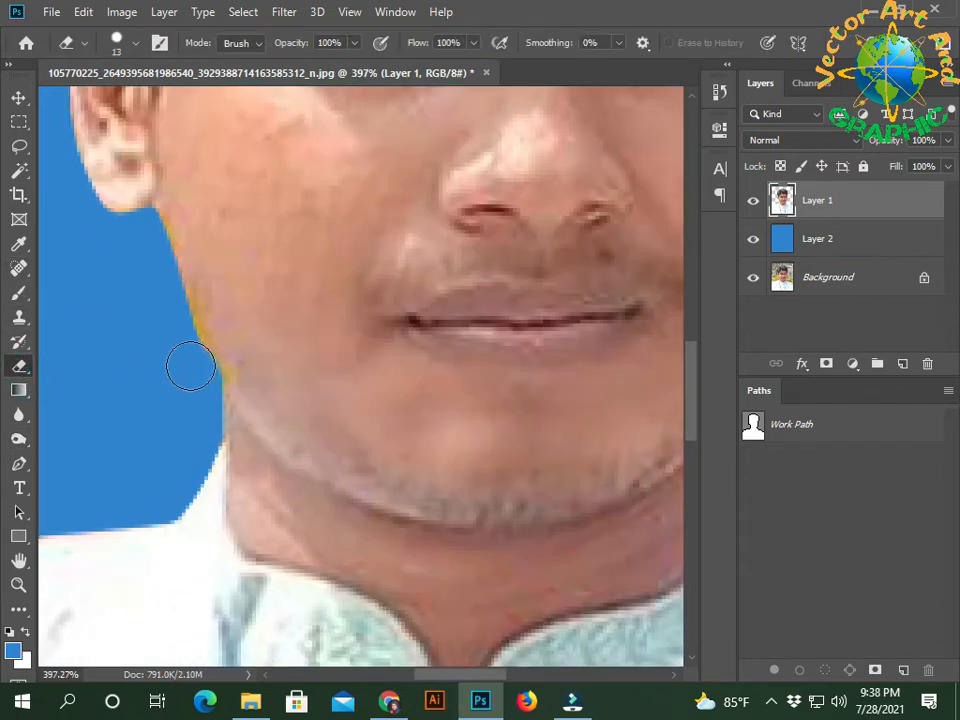
left_click_drag(148, 231, 185, 337)
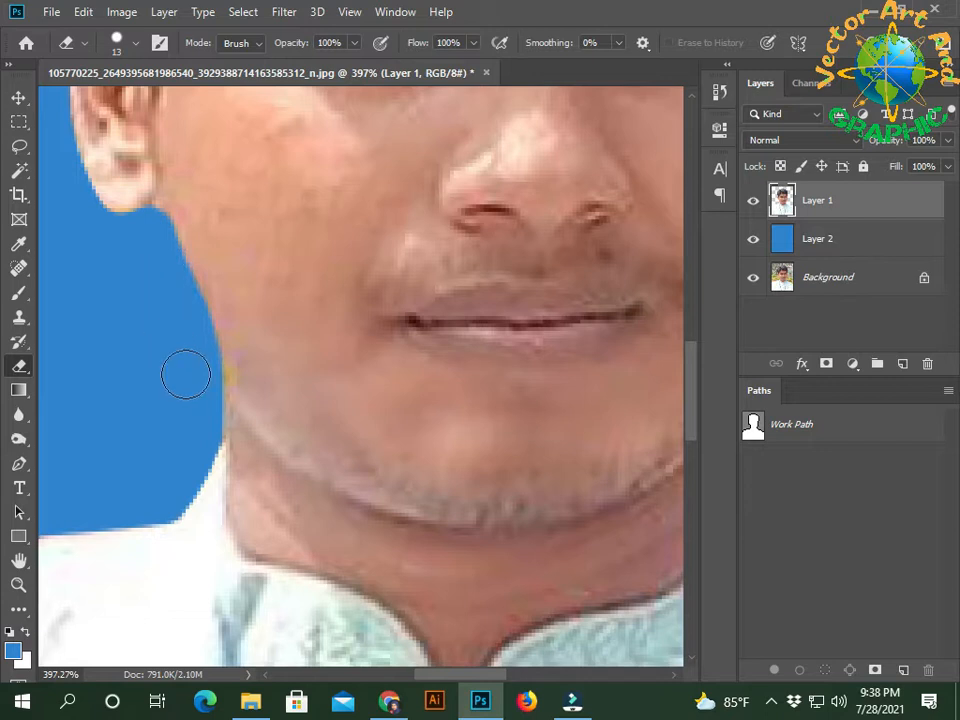
scroll(178, 360, "down", 5)
scroll(499, 443, "up", 5)
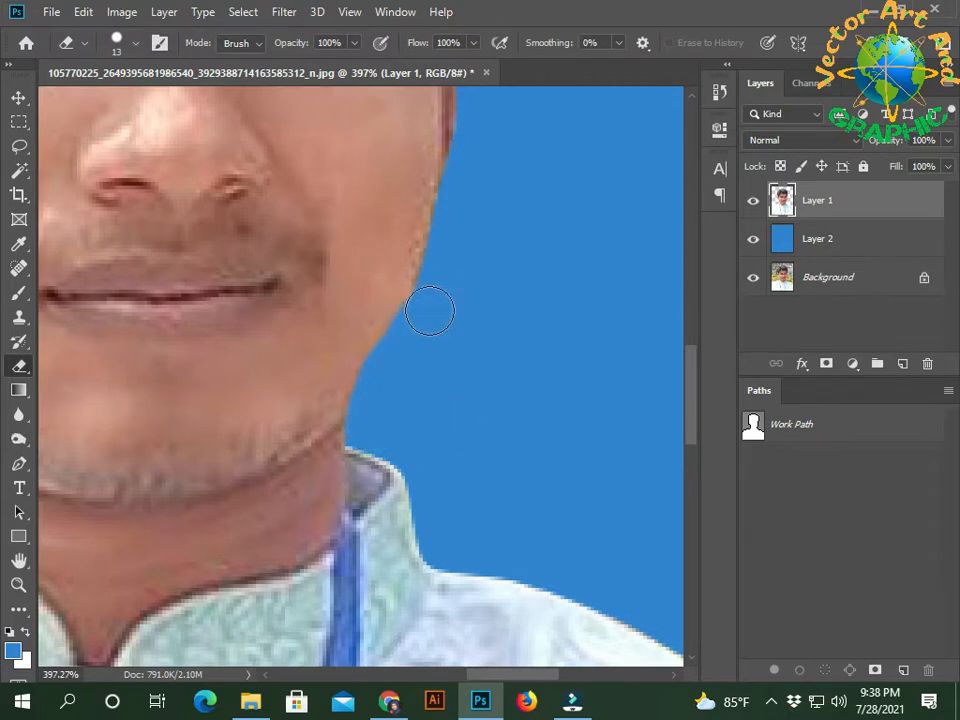
scroll(428, 313, "down", 5)
scroll(469, 392, "up", 4)
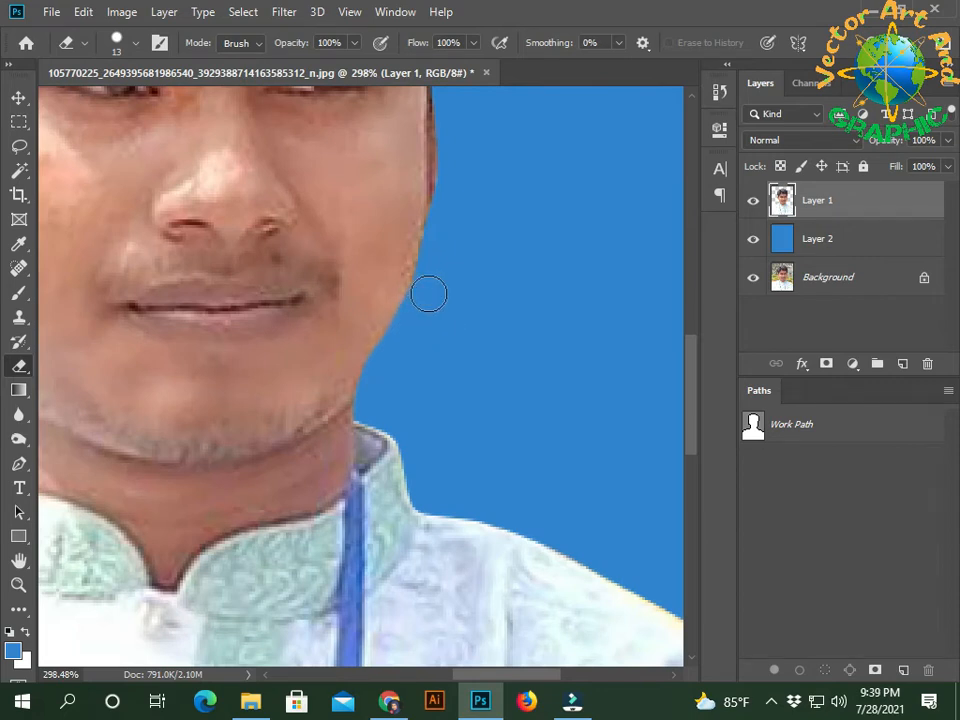
scroll(430, 345, "down", 4)
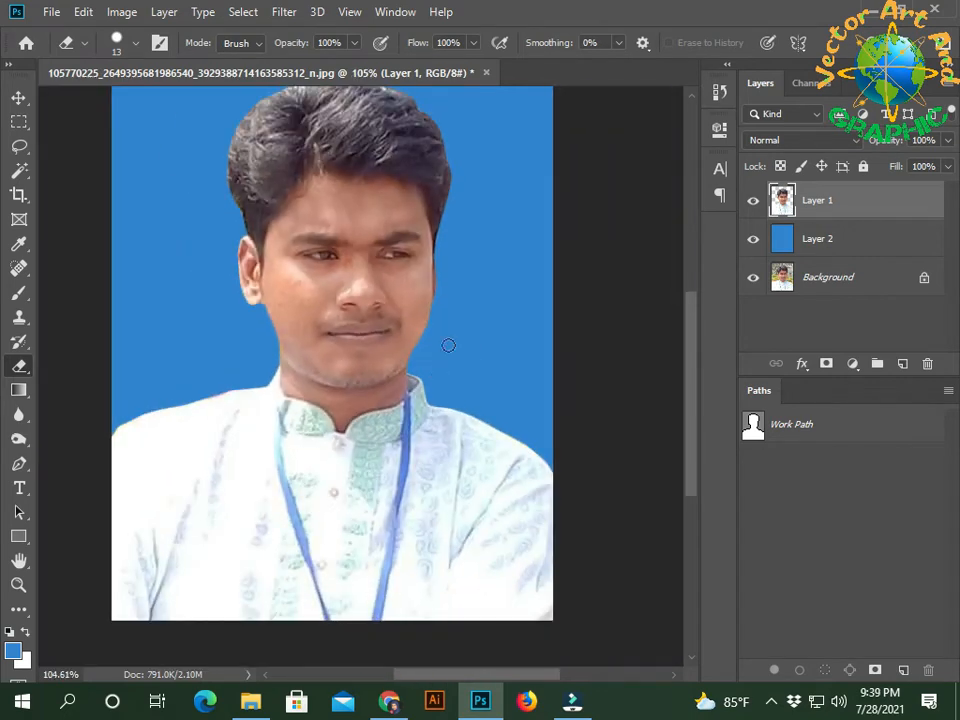
Soften the skin on the cheeks, forehead and upper lip with the Blur tool at 50% strength.
left_click(19, 415)
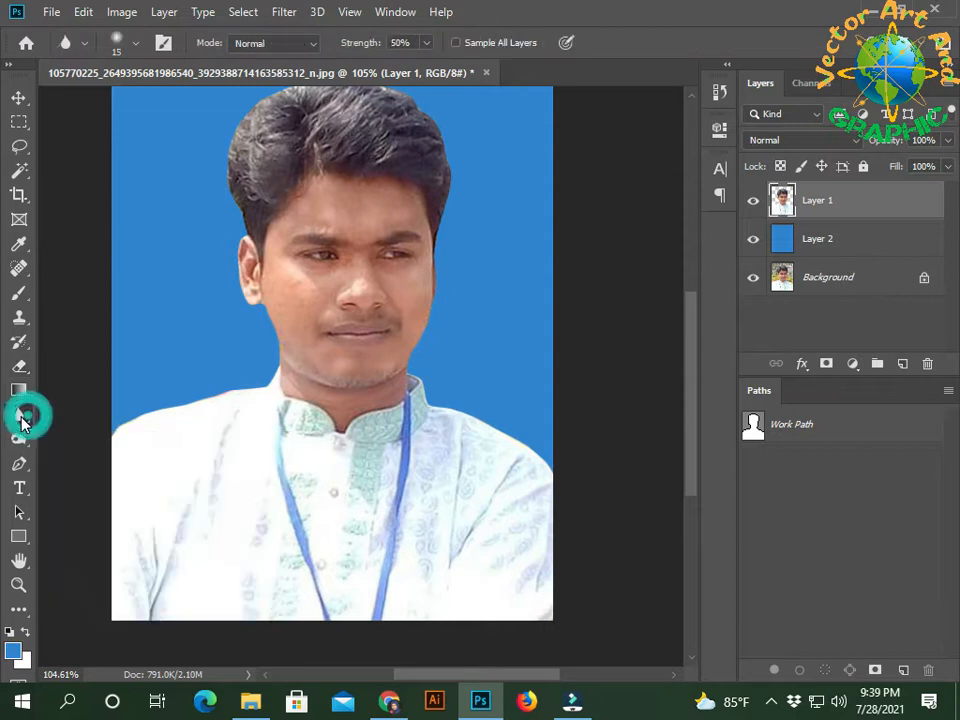
scroll(357, 265, "up", 3)
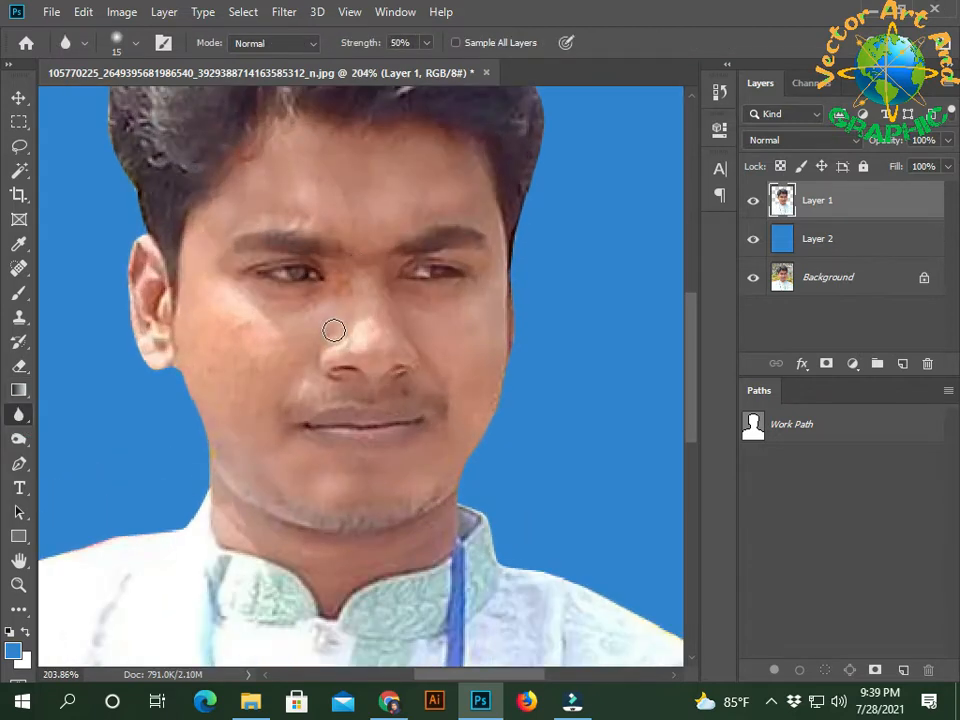
key("p")
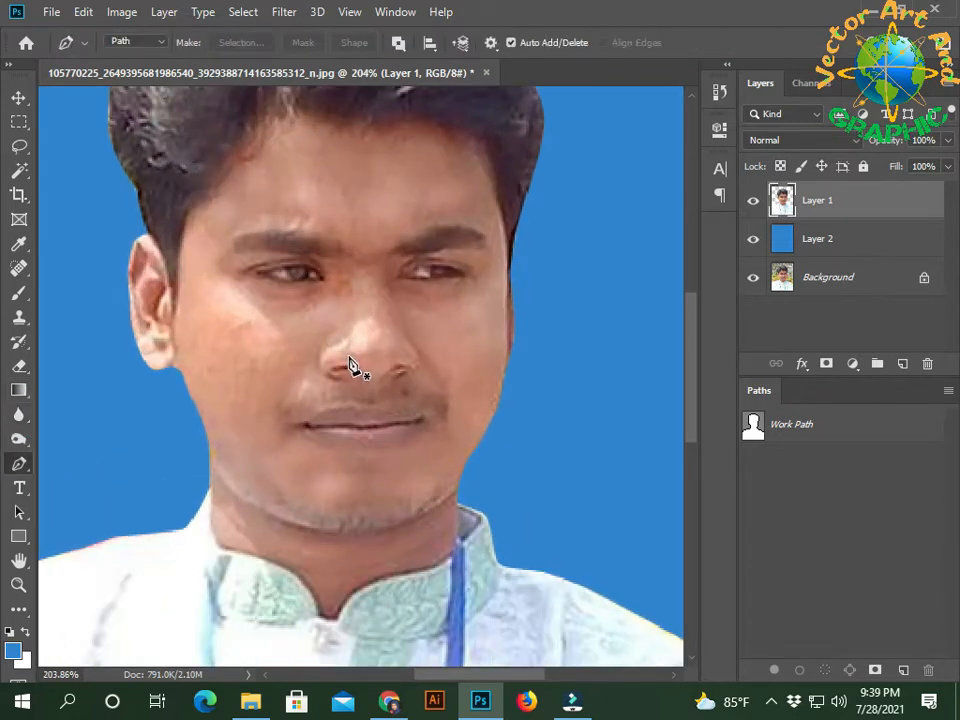
left_click(19, 413)
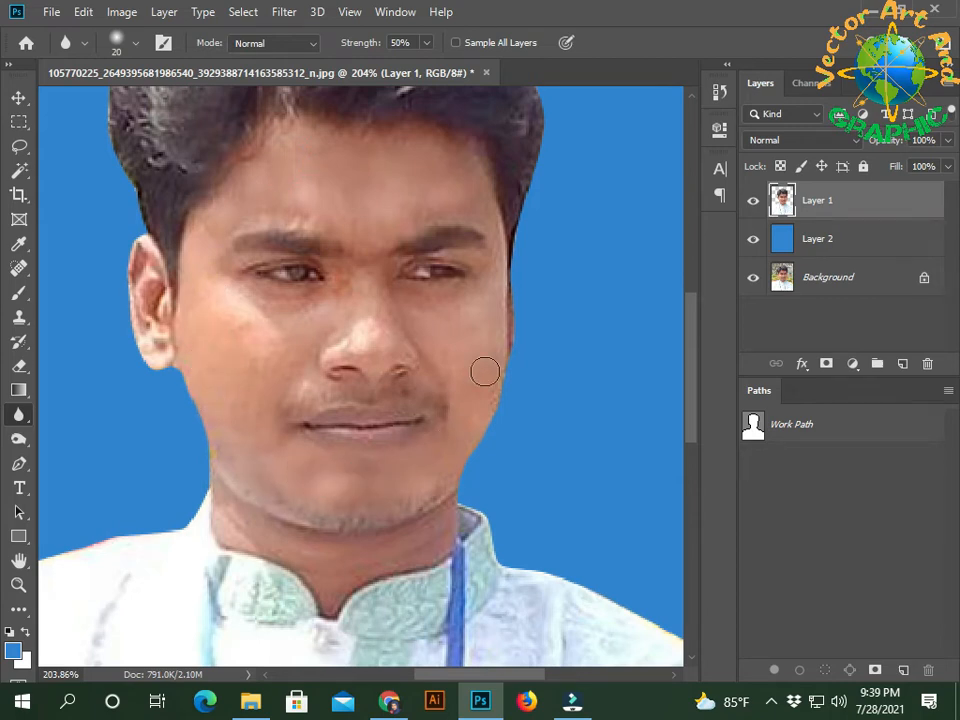
scroll(487, 374, "up", 3, "alt")
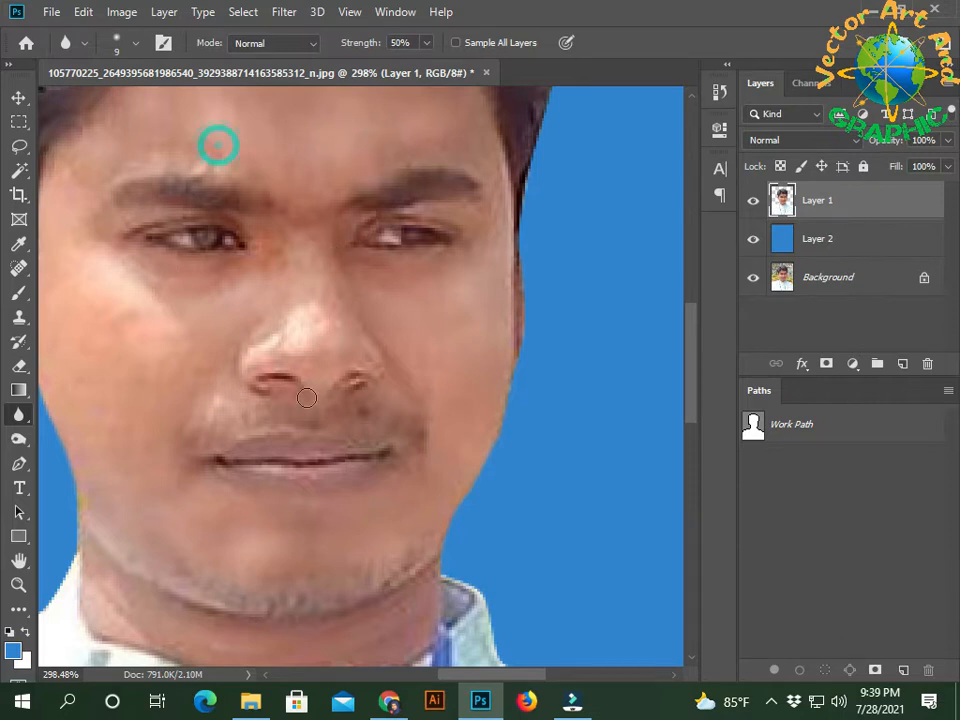
scroll(416, 426, "up", 4)
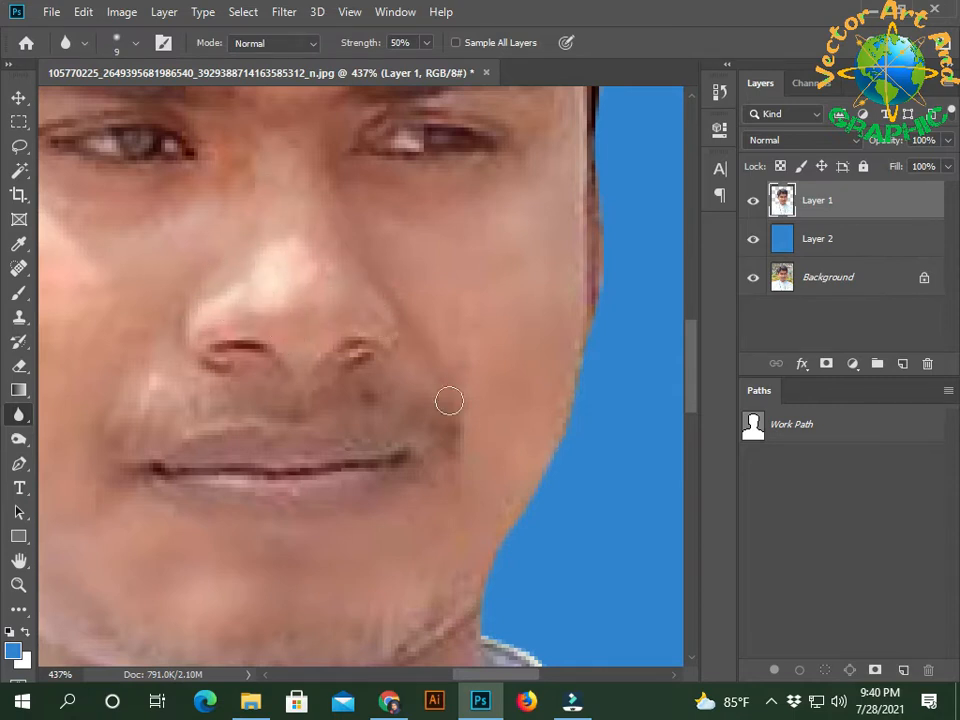
mouse_move(140, 431)
left_mouse_down()
mouse_move(221, 399)
mouse_move(374, 398)
mouse_move(439, 411)
left_mouse_up()
scroll(452, 435, "down", 5)
scroll(431, 441, "down", 2)
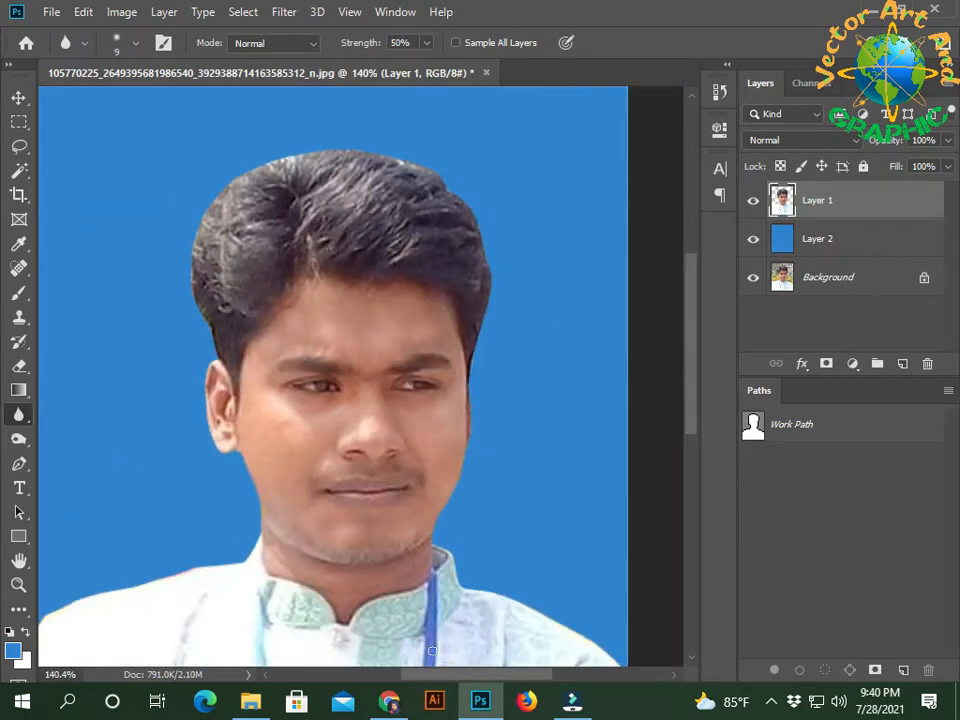
Smooth the stubble along the chin and the skin of the neck with a 9 px Blur brush.
scroll(403, 459, "up", 6)
left_click_drag(388, 446, 206, 555)
left_click_drag(354, 470, 403, 433)
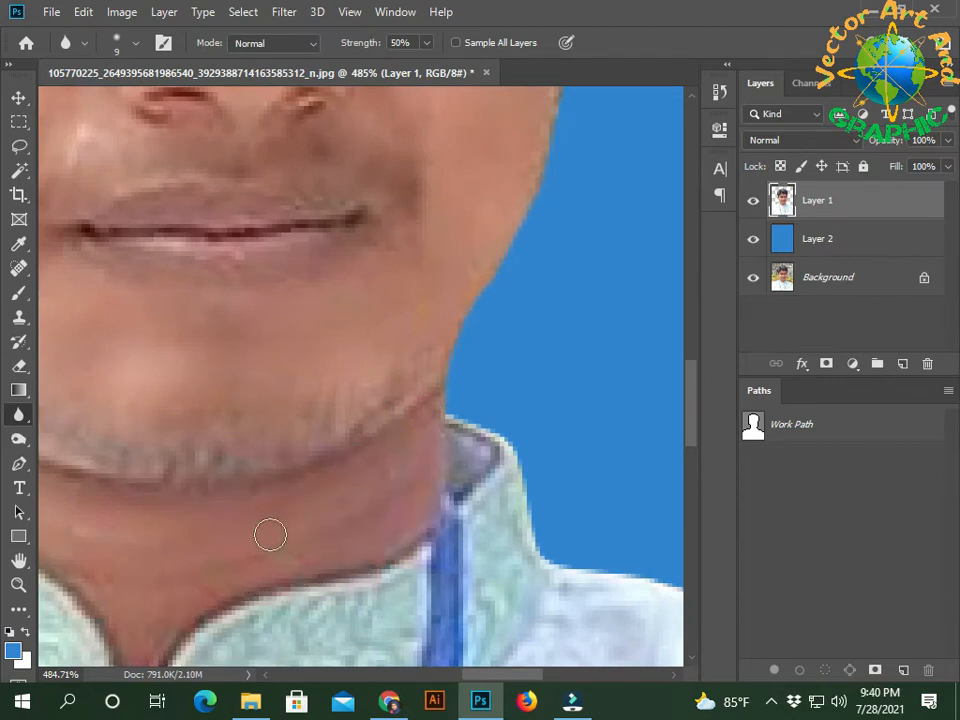
left_click_drag(270, 535, 370, 443)
left_click_drag(186, 506, 341, 491)
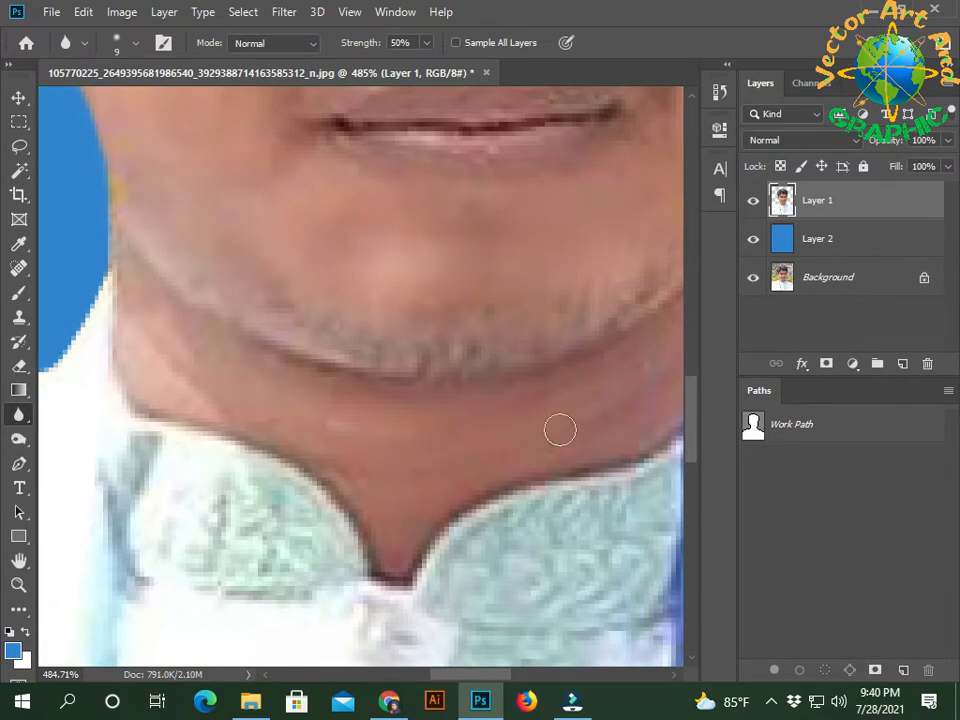
scroll(298, 400, "down", 2)
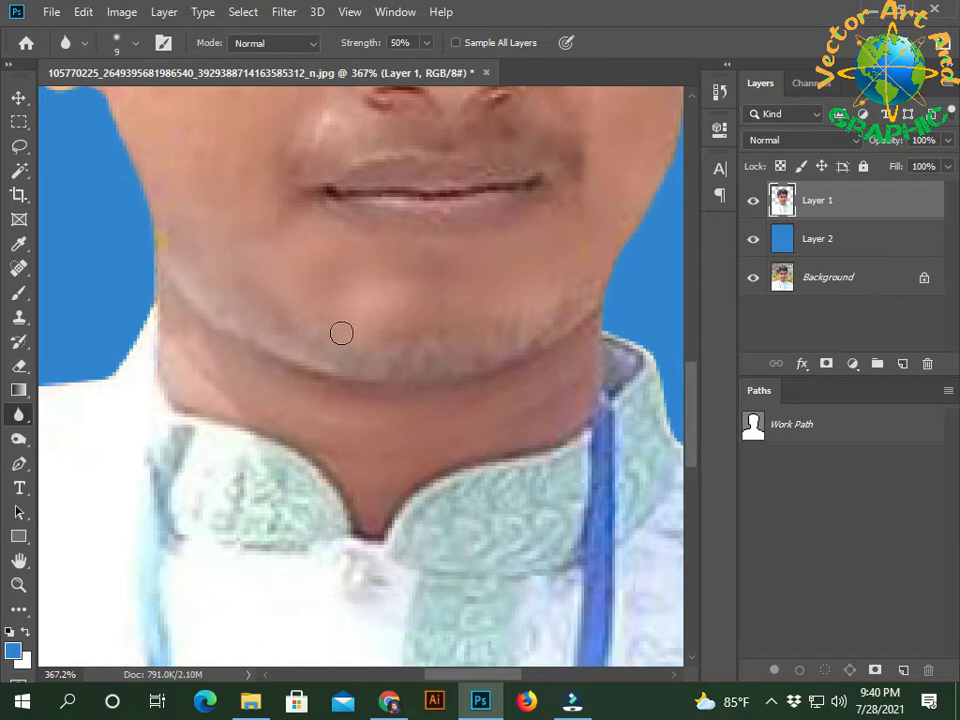
scroll(336, 331, "down", 3)
scroll(351, 260, "down", 4)
scroll(525, 274, "up", 4)
scroll(365, 257, "up", 4)
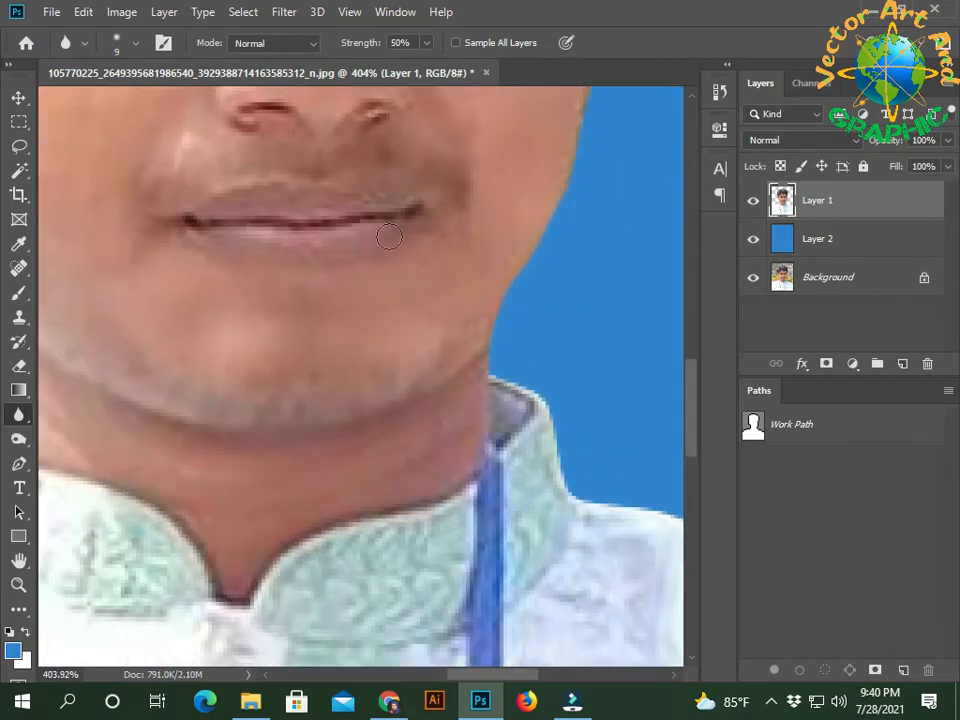
scroll(314, 203, "down", 3)
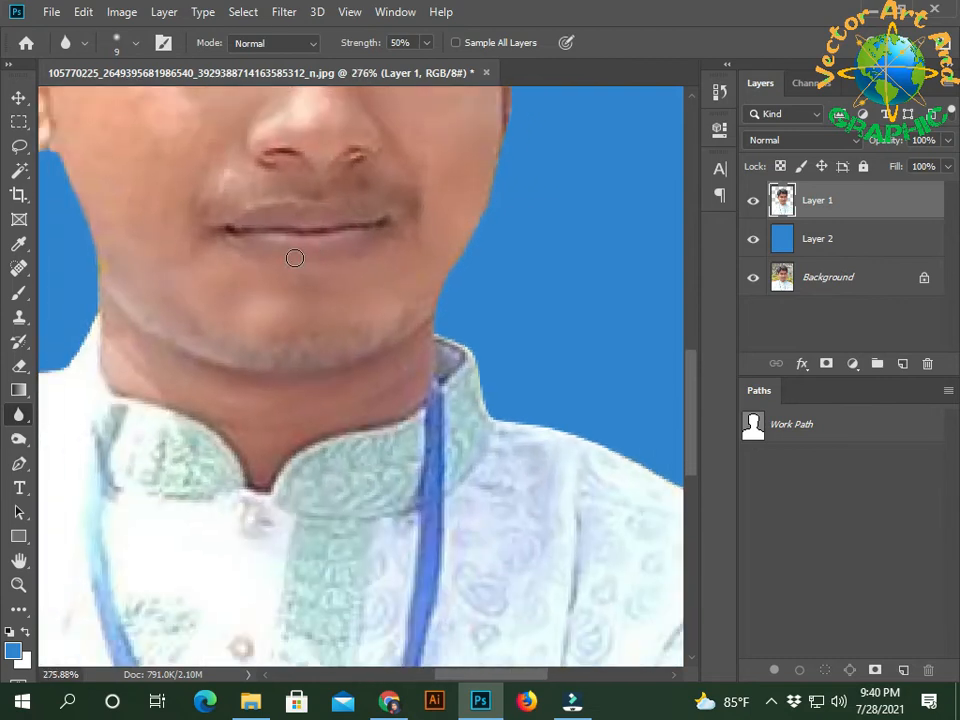
scroll(295, 258, "down", 5)
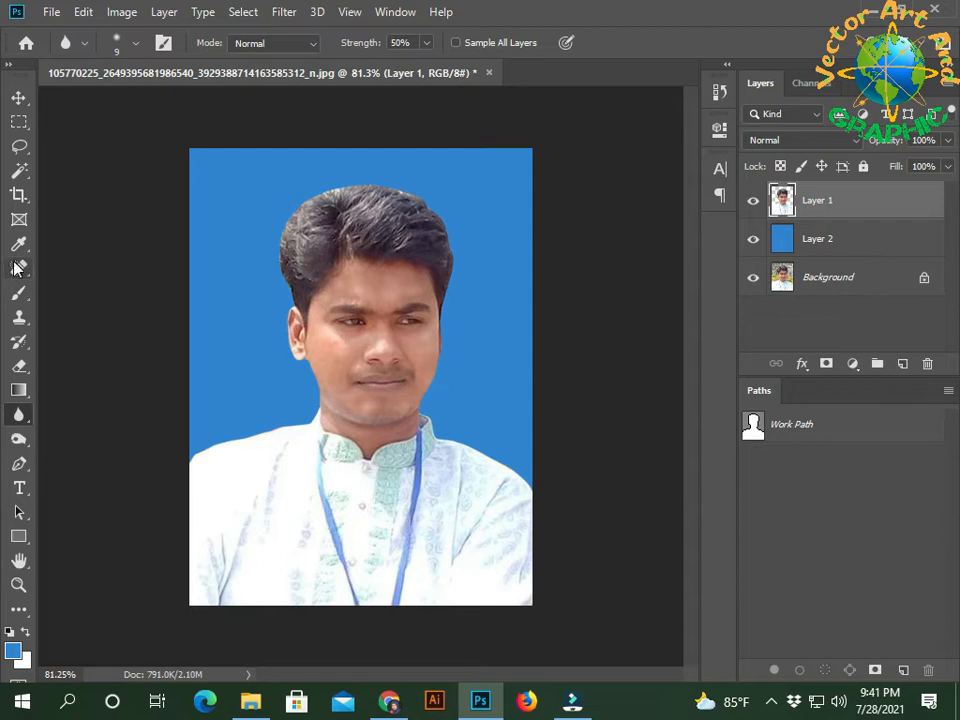
Choose the Brush tool and set the foreground color to a bright pink.
left_click(20, 293)
scroll(278, 540, "up", 2)
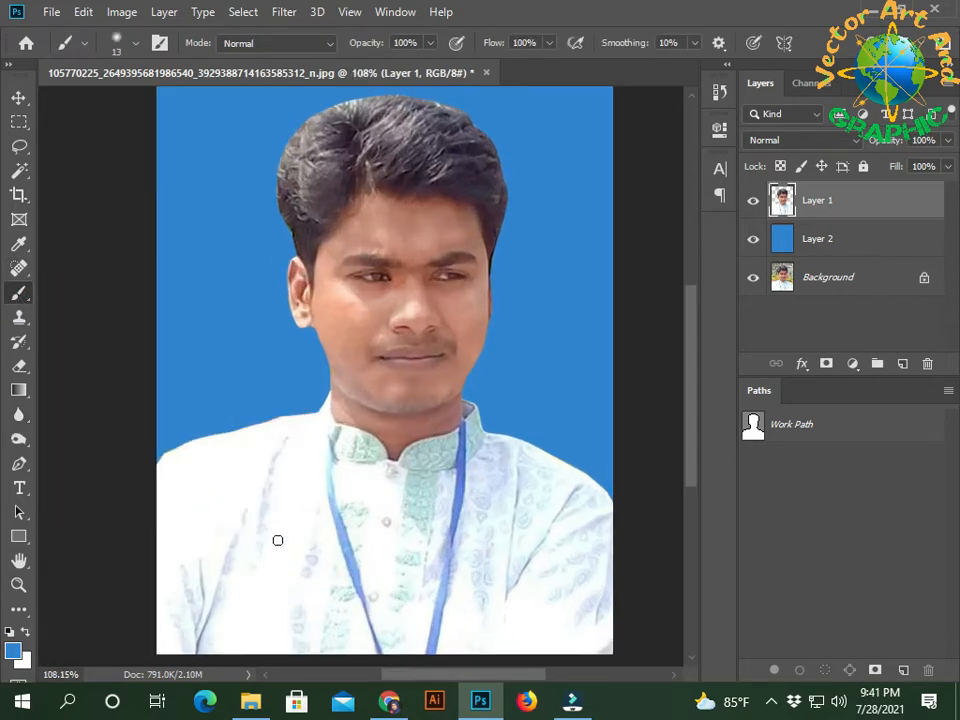
scroll(278, 540, "up", 2)
left_click(13, 650)
left_click(560, 197)
left_click_drag(560, 200, 559, 171)
left_click(434, 169)
left_click(404, 171)
left_click(469, 166)
left_click(738, 152)
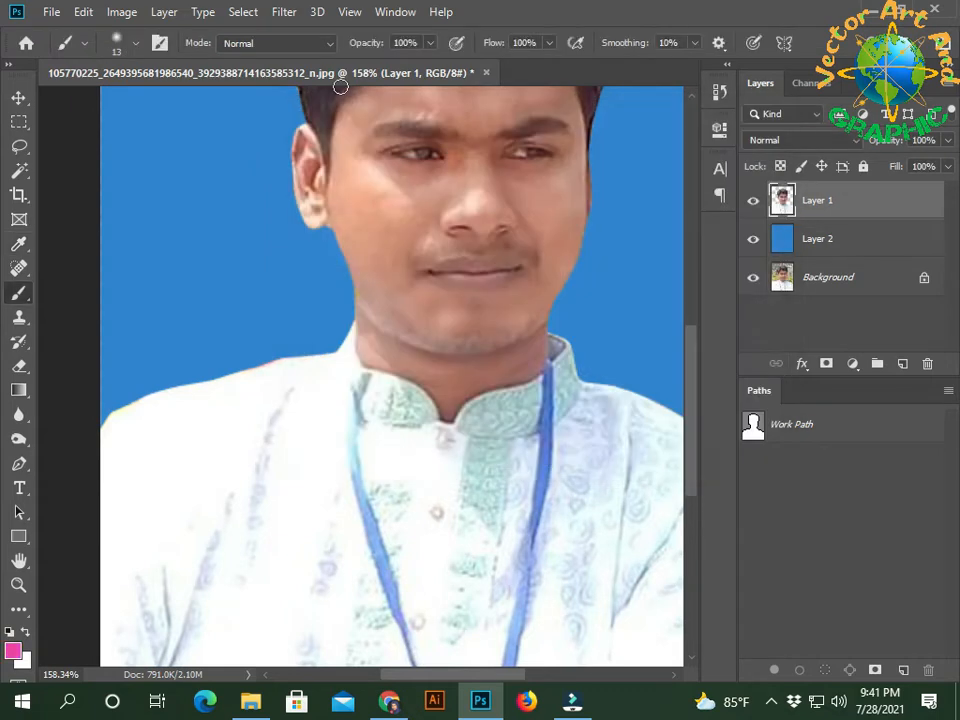
Tint the lips pink using a soft 13 px brush with 0% hardness and 10% opacity.
left_click(428, 45)
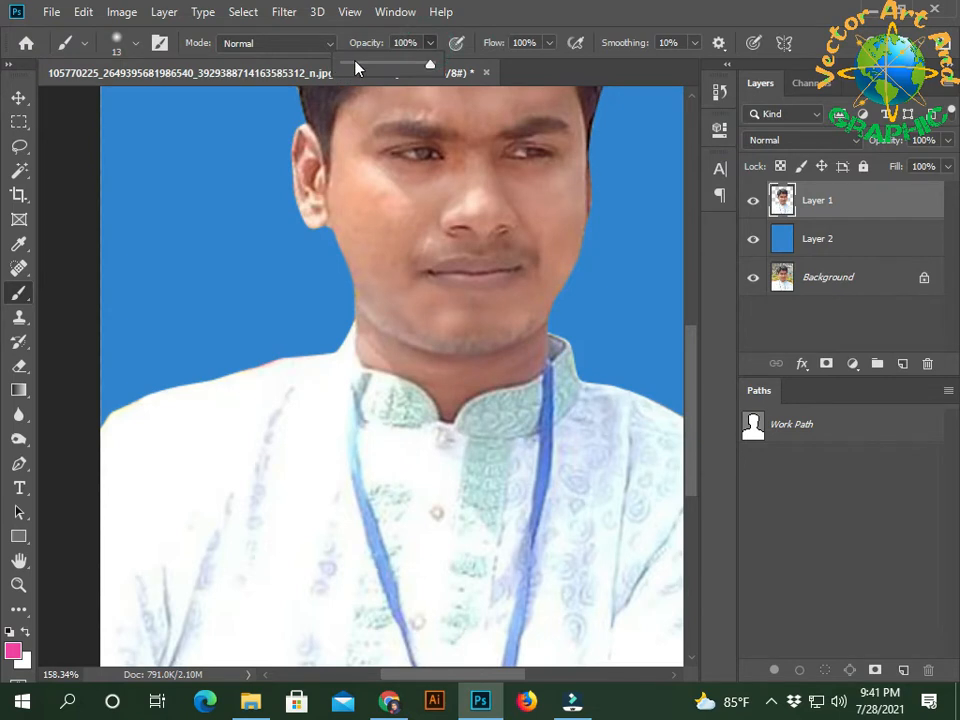
scroll(360, 300, "down", 1)
left_click(415, 42)
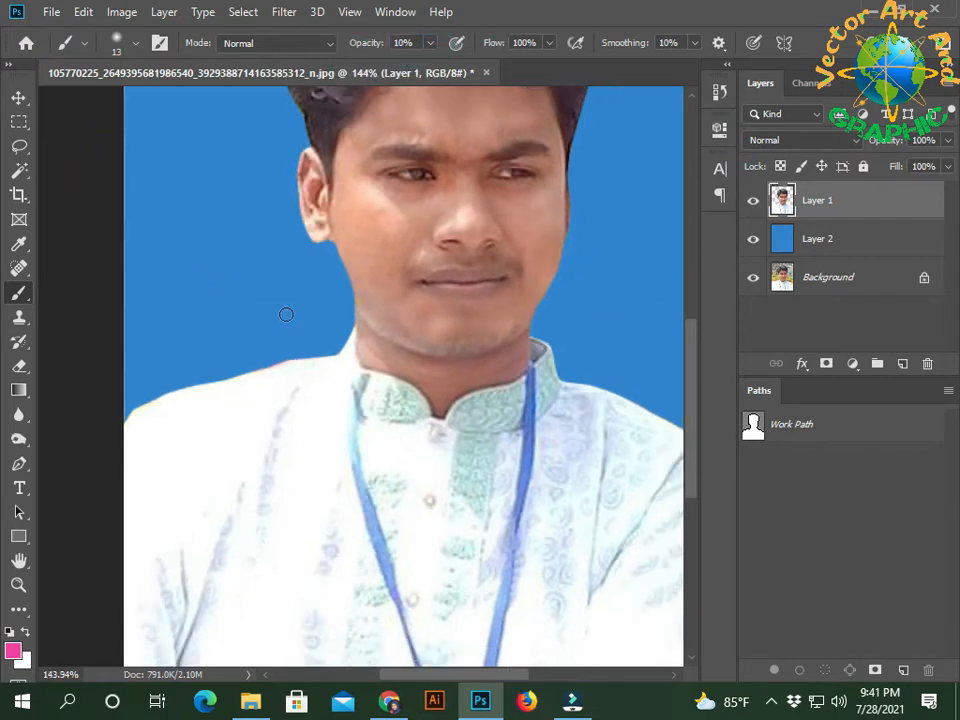
scroll(519, 285, "up", 4)
right_click(414, 251)
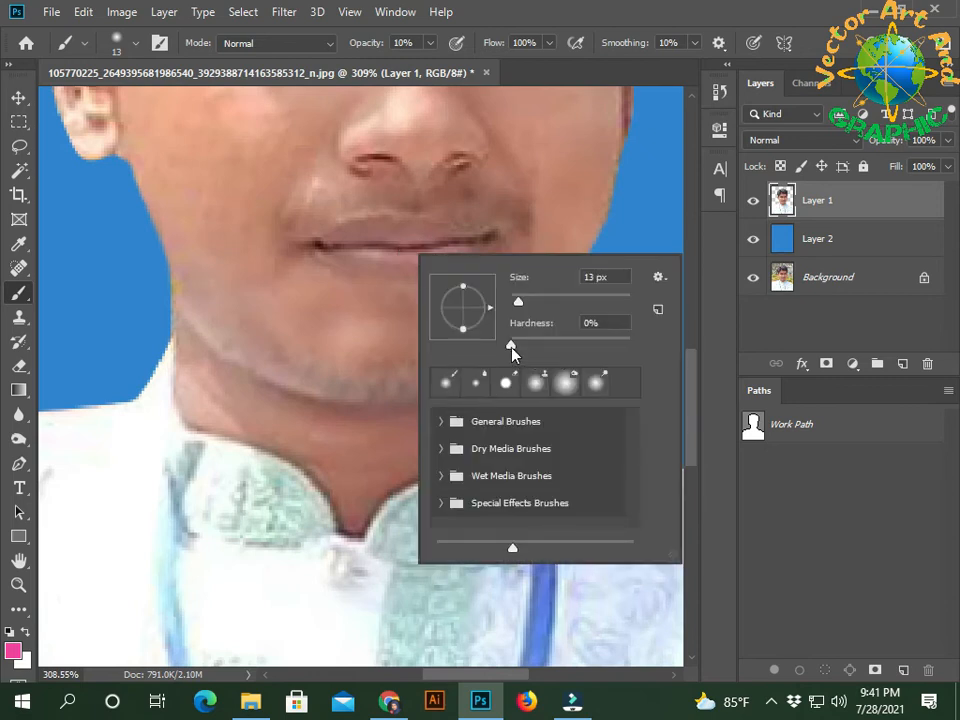
key("Return")
scroll(403, 266, "up", 2)
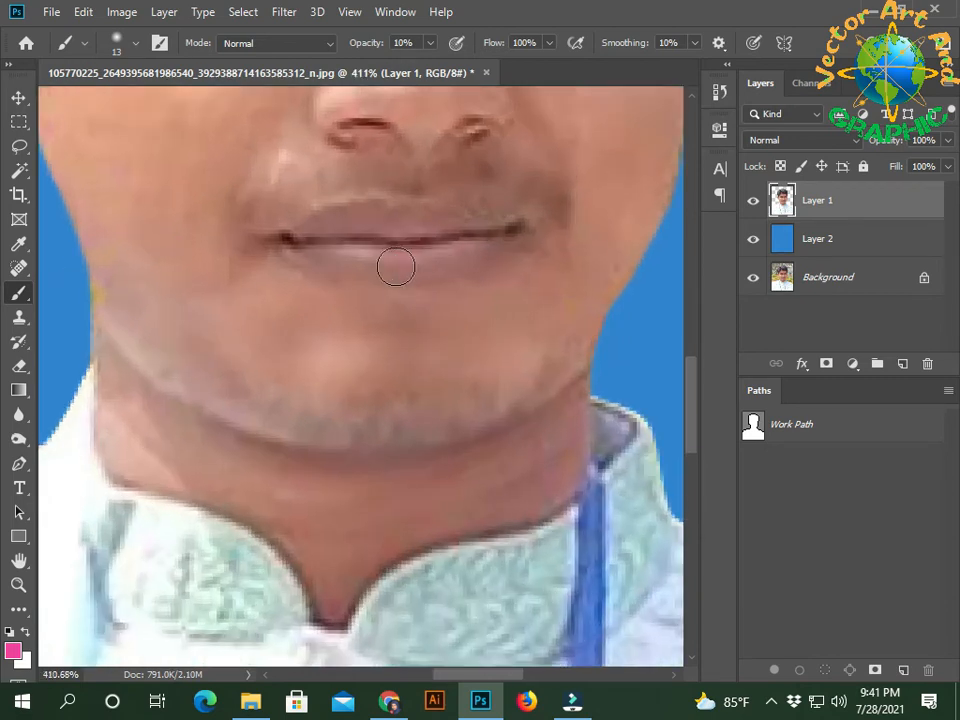
mouse_move(363, 263)
left_mouse_down()
mouse_move(315, 256)
mouse_move(433, 256)
mouse_move(500, 236)
mouse_move(340, 219)
mouse_move(296, 235)
left_mouse_up()
scroll(345, 294, "down", 5)
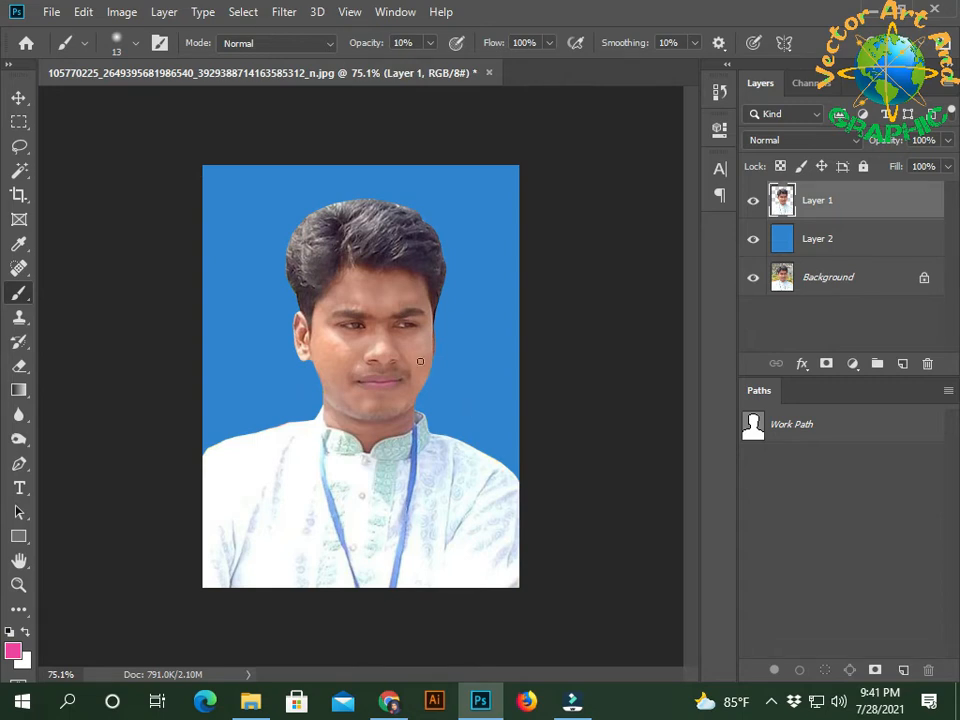
Darken both eyebrows with the Burn tool using a 9 px brush.
scroll(420, 361, "up", 5)
left_click(19, 438)
left_click(95, 466)
scroll(456, 294, "up", 1)
key("bracketleft")
key("bracketleft")
key("bracketleft")
key("bracketleft")
key("bracketleft")
left_click_drag(394, 282, 464, 269)
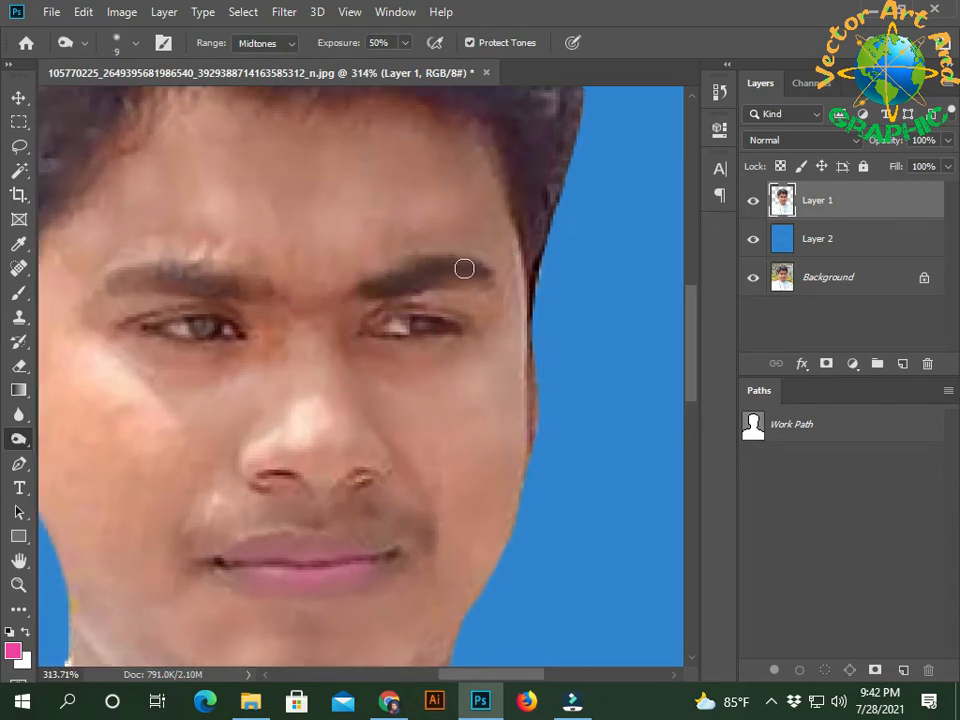
mouse_move(237, 284)
left_mouse_down()
mouse_move(189, 276)
mouse_move(109, 277)
left_mouse_up()
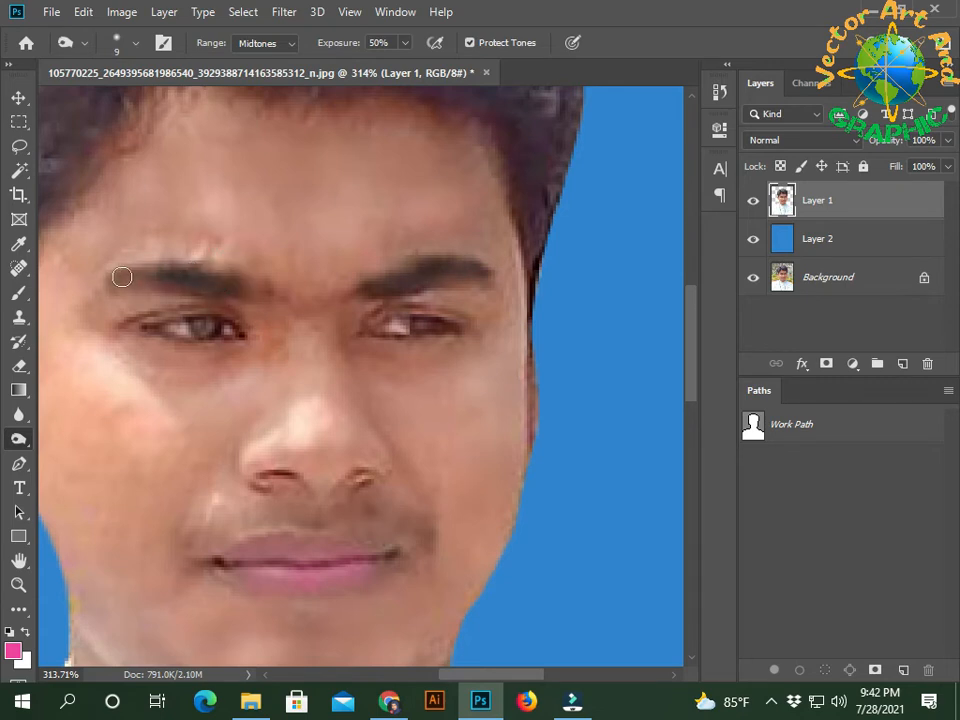
scroll(305, 340, "down", 5)
scroll(380, 380, "down", 2)
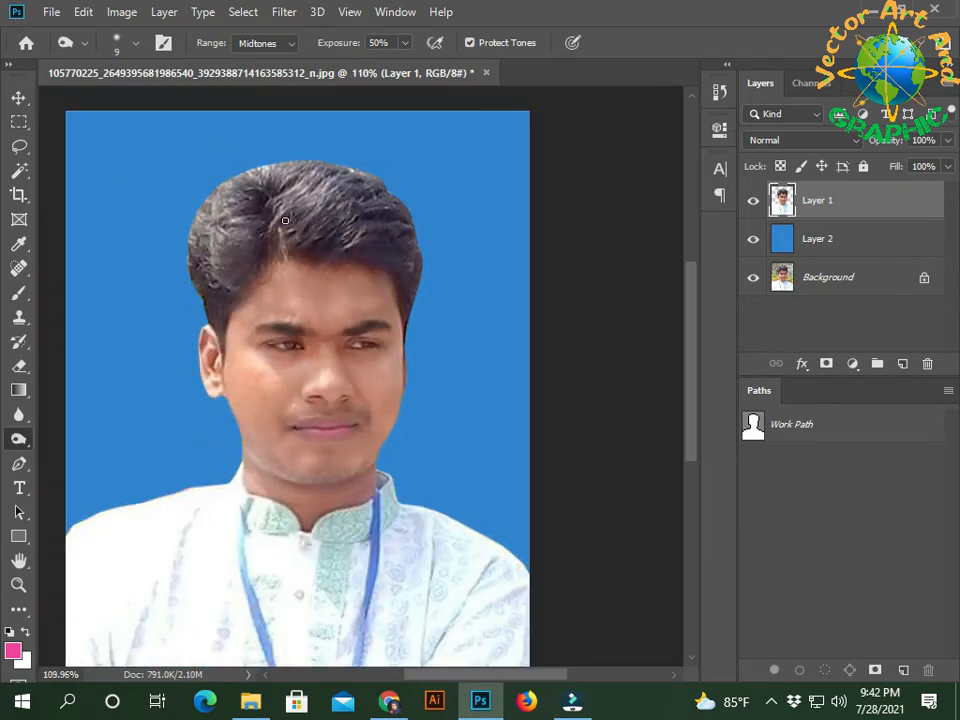
Darken all of the hair with Burn strokes, reducing the brush from 70 to 30 px for the edges and remaining light areas.
scroll(285, 220, "down", 1)
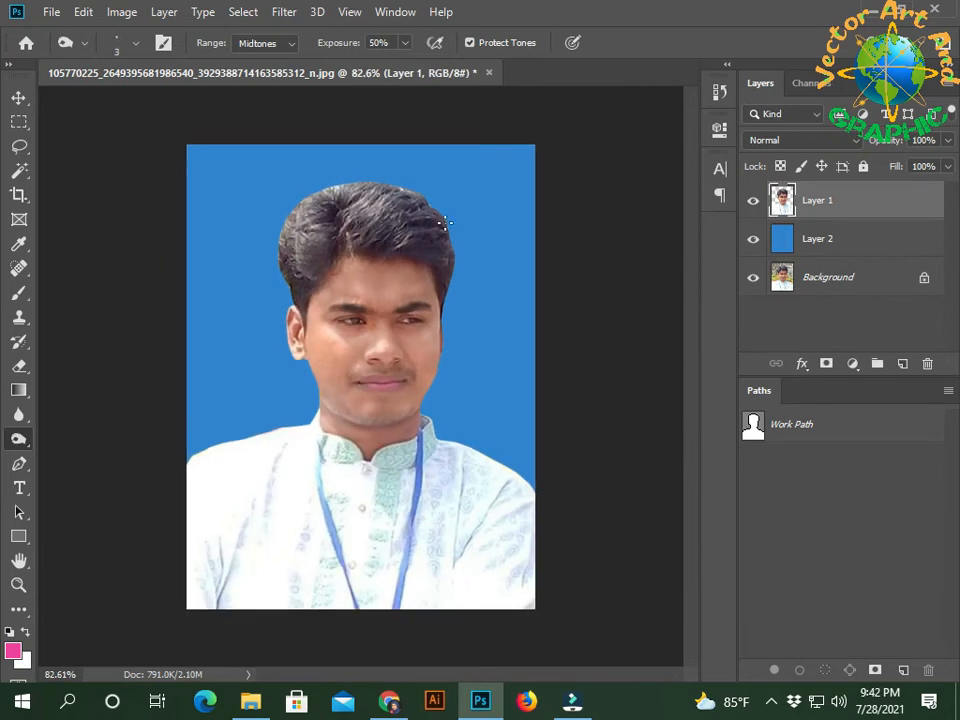
scroll(396, 222, "up", 1)
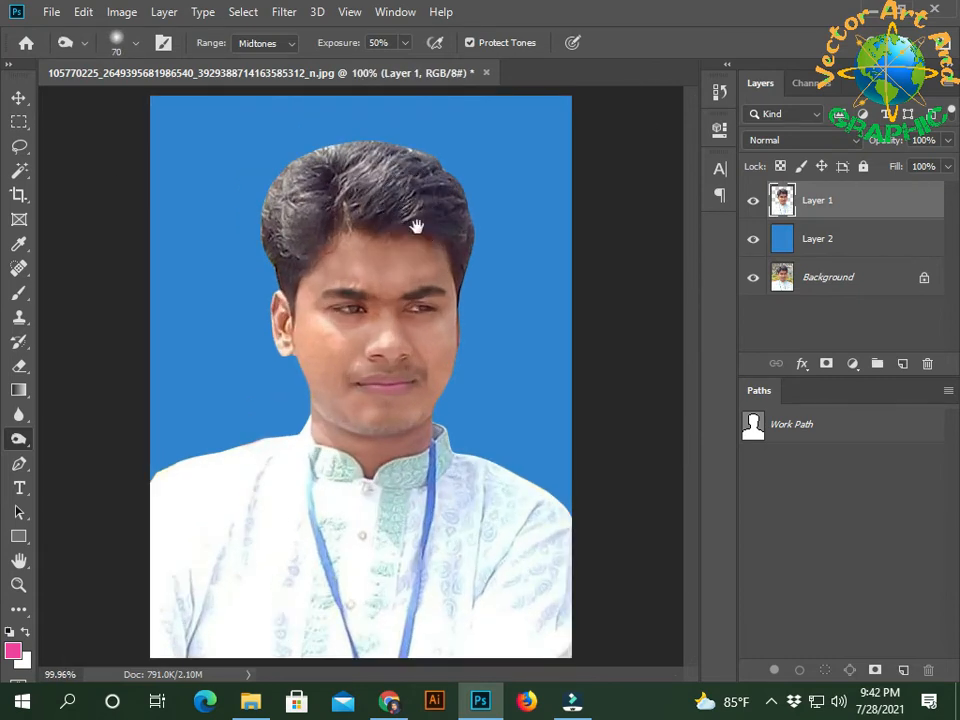
scroll(405, 182, "up", 1)
mouse_move(383, 185)
left_mouse_down()
mouse_move(401, 185)
mouse_move(386, 178)
mouse_move(450, 222)
mouse_move(446, 205)
left_mouse_up()
left_click_drag(348, 168, 360, 197)
key("bracketleft")
key("bracketleft")
key("bracketleft")
key("bracketleft")
mouse_move(330, 152)
left_mouse_down()
mouse_move(276, 155)
mouse_move(365, 161)
mouse_move(273, 160)
mouse_move(241, 220)
mouse_move(234, 183)
mouse_move(229, 213)
mouse_move(242, 228)
mouse_move(263, 208)
mouse_move(257, 254)
mouse_move(278, 243)
mouse_move(242, 245)
mouse_move(255, 213)
mouse_move(248, 313)
mouse_move(238, 232)
mouse_move(273, 142)
mouse_move(218, 253)
mouse_move(241, 220)
mouse_move(270, 224)
mouse_move(271, 187)
mouse_move(306, 147)
mouse_move(417, 140)
mouse_move(411, 148)
mouse_move(464, 168)
mouse_move(352, 211)
mouse_move(435, 200)
mouse_move(408, 195)
mouse_move(320, 134)
mouse_move(225, 238)
mouse_move(270, 204)
mouse_move(292, 215)
mouse_move(226, 243)
mouse_move(464, 143)
mouse_move(450, 195)
left_mouse_up()
mouse_move(482, 259)
left_mouse_down()
mouse_move(335, 218)
mouse_move(290, 234)
mouse_move(331, 158)
mouse_move(419, 211)
mouse_move(424, 224)
mouse_move(300, 226)
mouse_move(246, 256)
mouse_move(245, 268)
mouse_move(299, 159)
mouse_move(388, 151)
mouse_move(463, 181)
mouse_move(481, 230)
mouse_move(463, 263)
left_mouse_up()
left_click_drag(341, 159, 276, 184)
mouse_move(221, 229)
left_mouse_down()
mouse_move(281, 134)
mouse_move(328, 135)
mouse_move(222, 256)
mouse_move(250, 298)
mouse_move(255, 286)
mouse_move(248, 325)
mouse_move(239, 286)
mouse_move(287, 162)
mouse_move(382, 162)
mouse_move(381, 199)
left_mouse_up()
scroll(250, 285, "up", 3)
mouse_move(307, 221)
left_mouse_down()
mouse_move(261, 265)
mouse_move(267, 287)
left_mouse_up()
left_click_drag(381, 201, 416, 208)
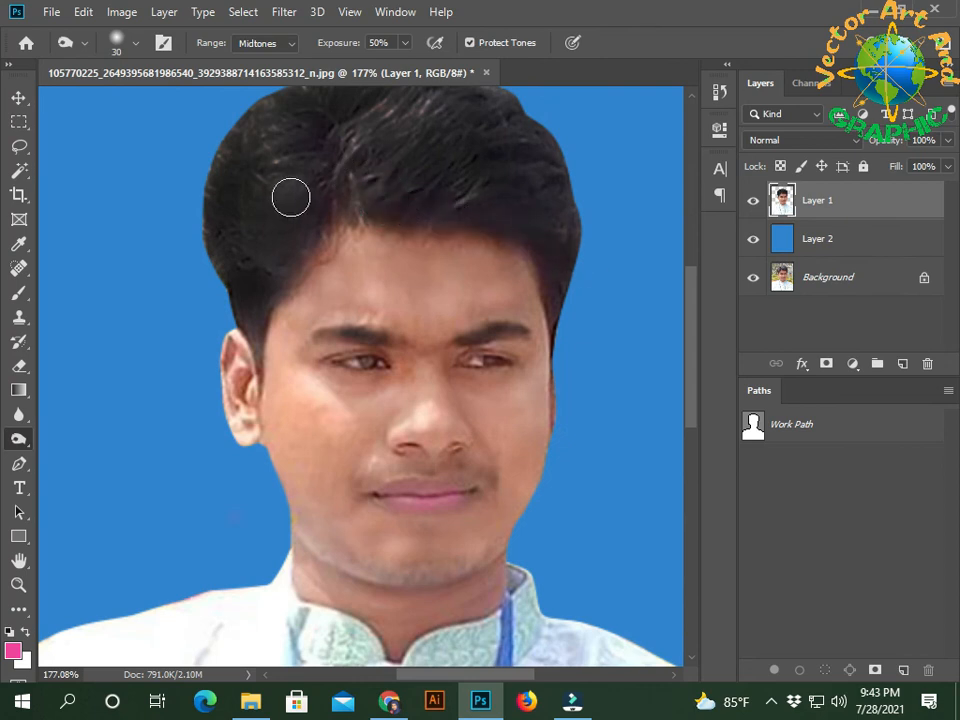
scroll(269, 197, "down", 3)
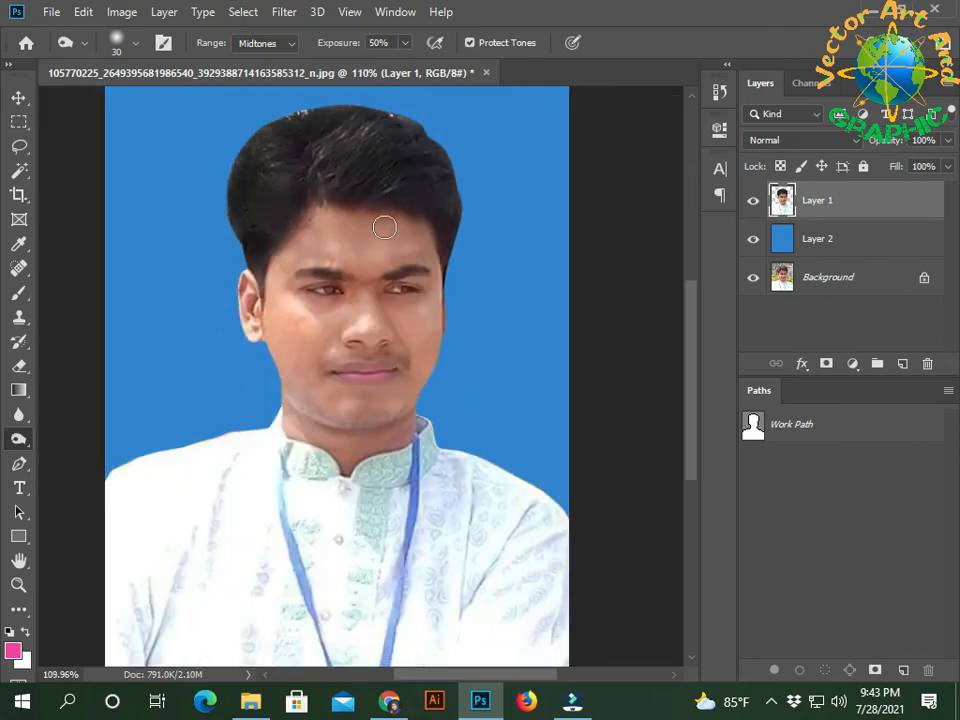
Darken the irises of both eyes with a 10 px Burn brush.
scroll(386, 246, "up", 5)
scroll(375, 349, "down", 2)
key("bracketleft")
key("bracketleft")
key("bracketleft")
left_click(369, 336)
left_click(130, 338)
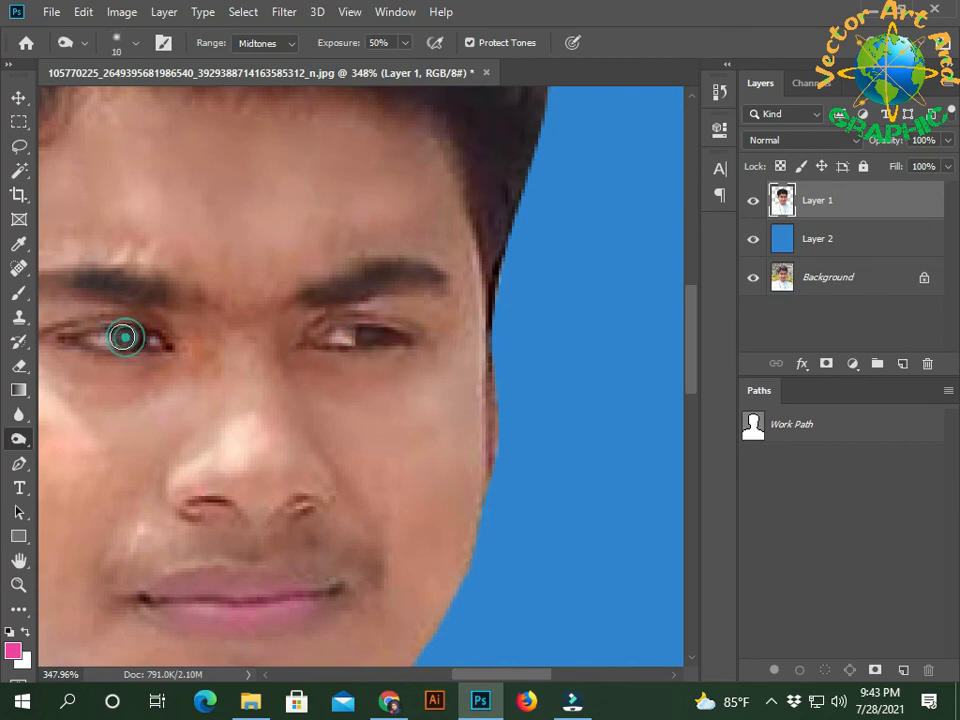
scroll(472, 415, "down", 5)
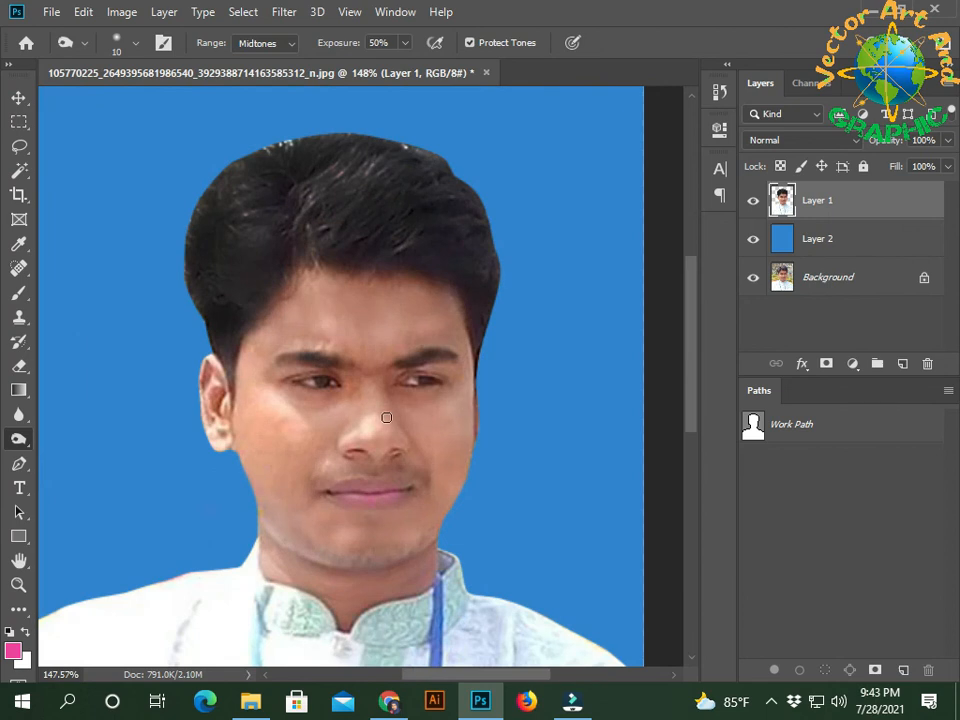
scroll(386, 417, "down", 2)
scroll(401, 457, "down", 1)
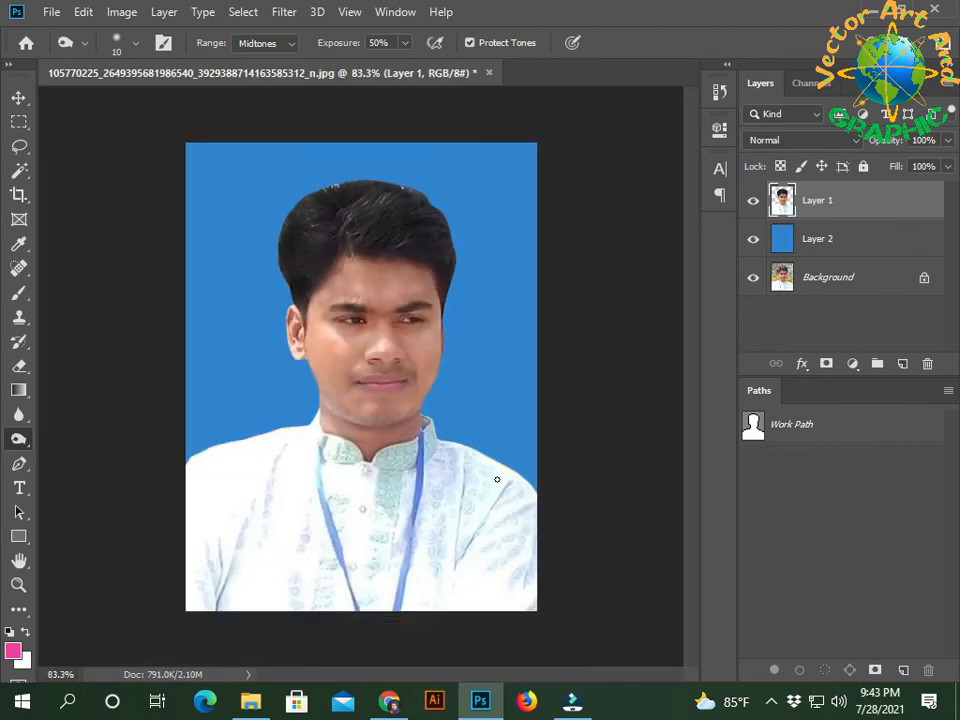
scroll(566, 468, "down", 1)
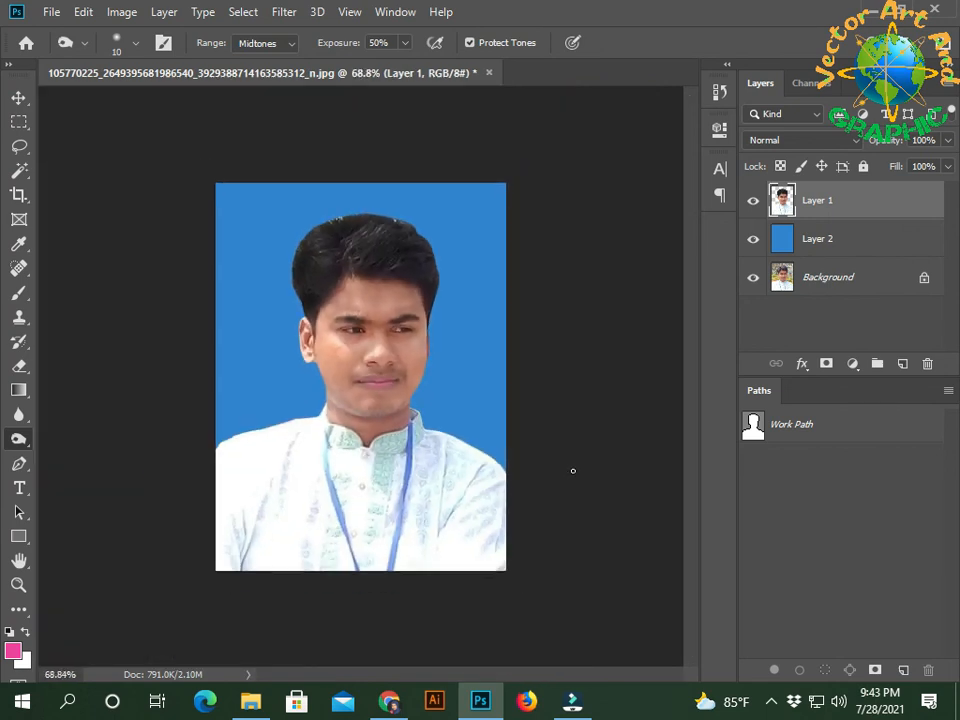